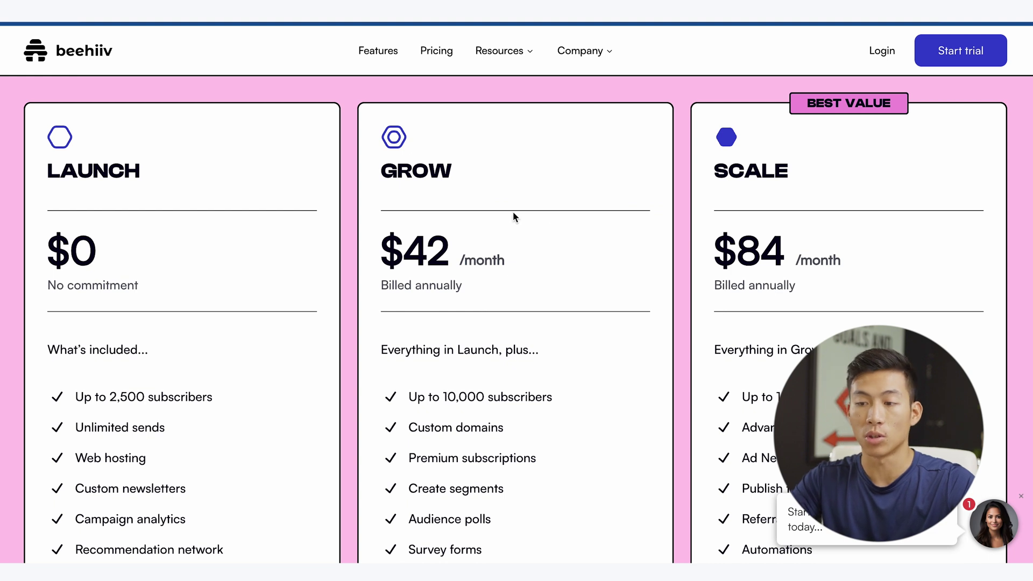
{"action": "scroll", "coordinate": [514, 216], "scroll_direction": "down", "scroll_amount": 3}
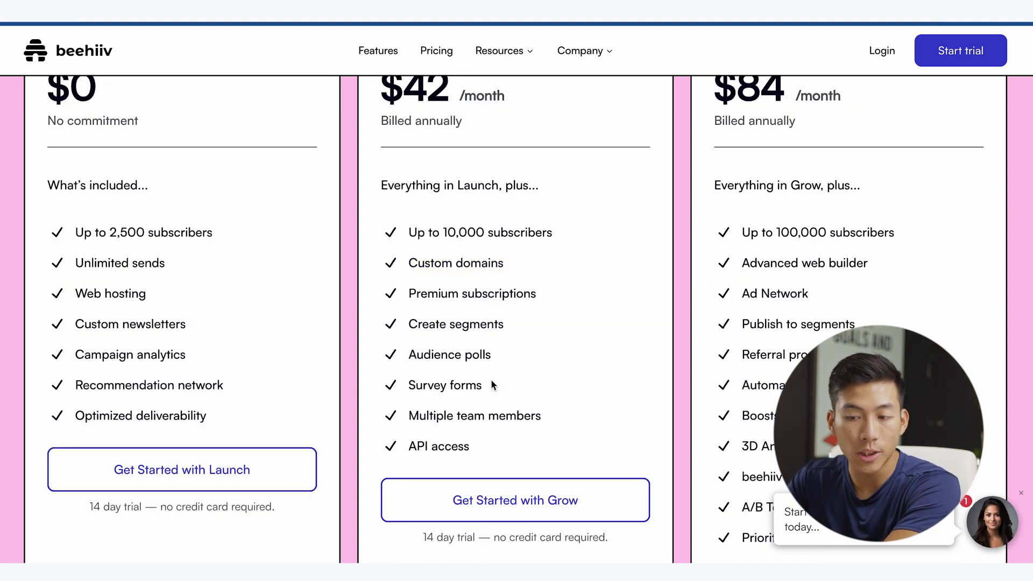
{"action": "scroll", "coordinate": [925, 366], "scroll_direction": "up", "scroll_amount": 2}
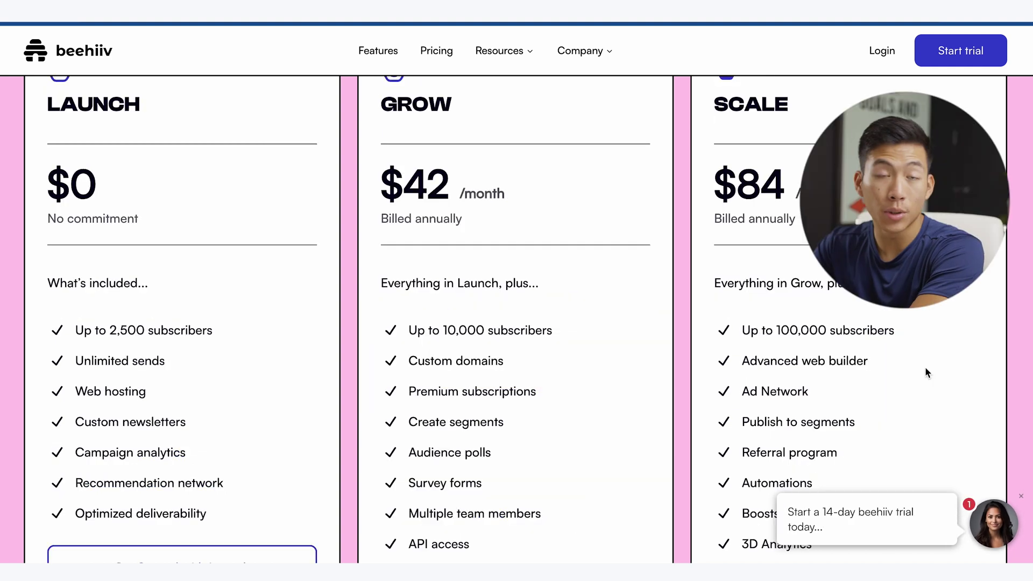
{"action": "scroll", "coordinate": [925, 367], "scroll_direction": "down", "scroll_amount": 5}
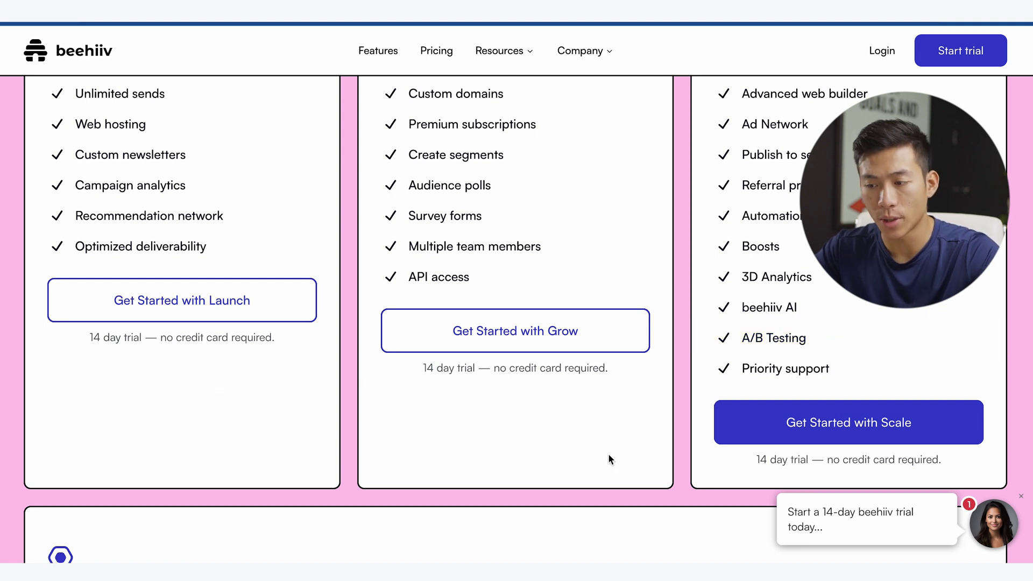
{"action": "scroll", "coordinate": [609, 459], "scroll_direction": "down", "scroll_amount": 5}
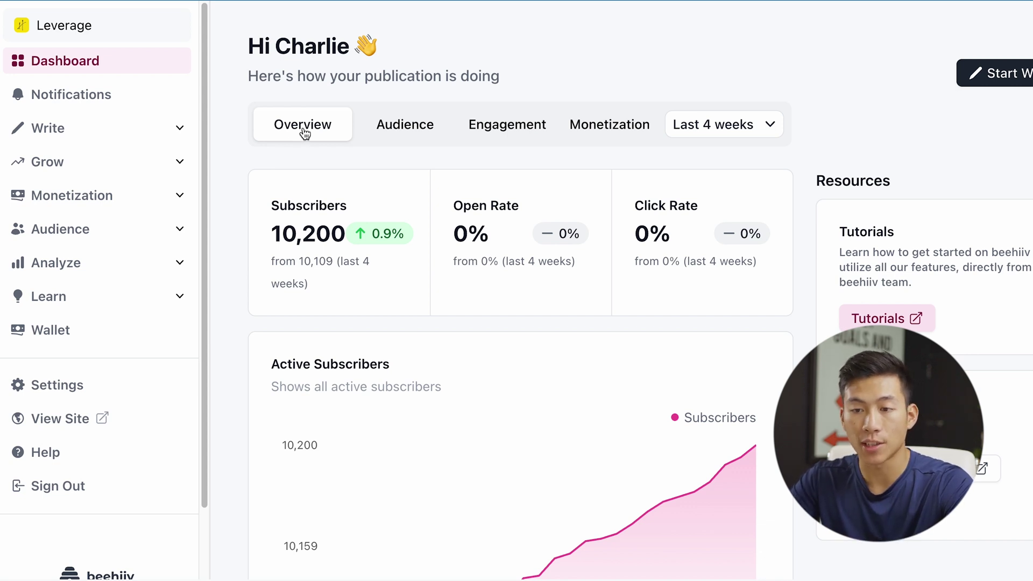
Review the dashboard's Audience, Engagement and Monetization stats, then go to publication settings
{"action": "left_click", "coordinate": [331, 135]}
{"action": "scroll", "coordinate": [228, 244], "scroll_direction": "down", "scroll_amount": 10}
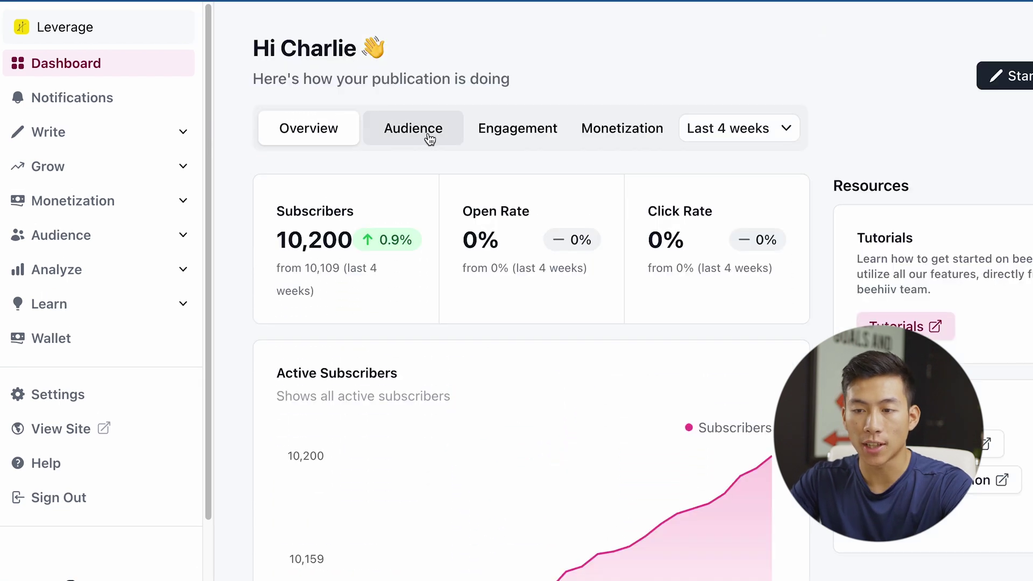
{"action": "left_click", "coordinate": [429, 139]}
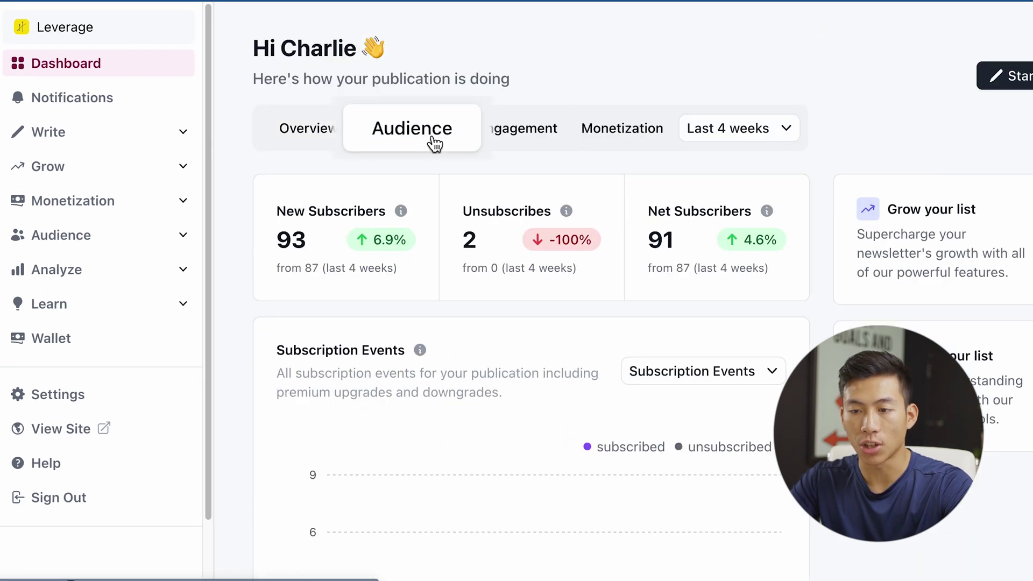
{"action": "left_click", "coordinate": [516, 140]}
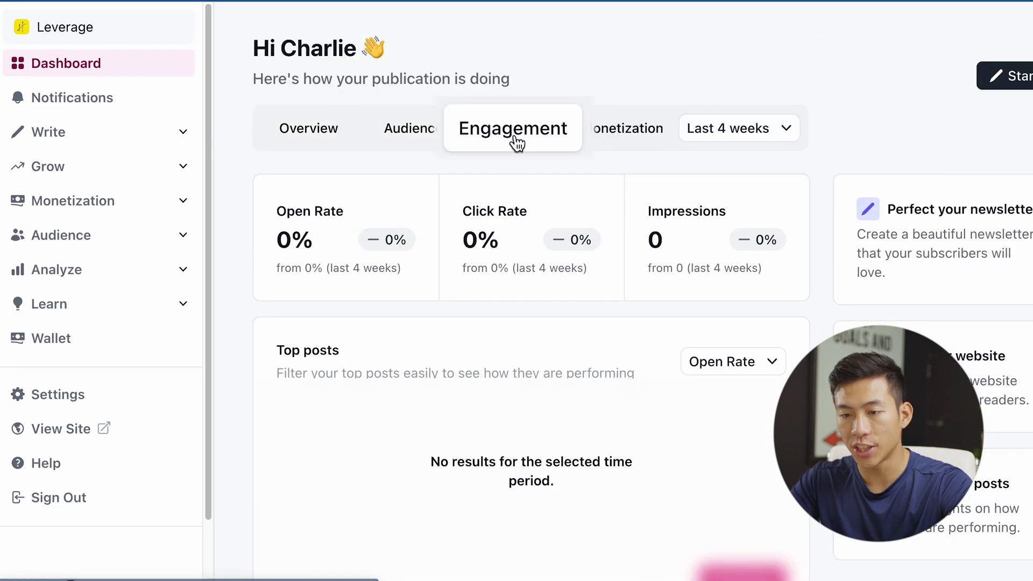
{"action": "left_click", "coordinate": [600, 141]}
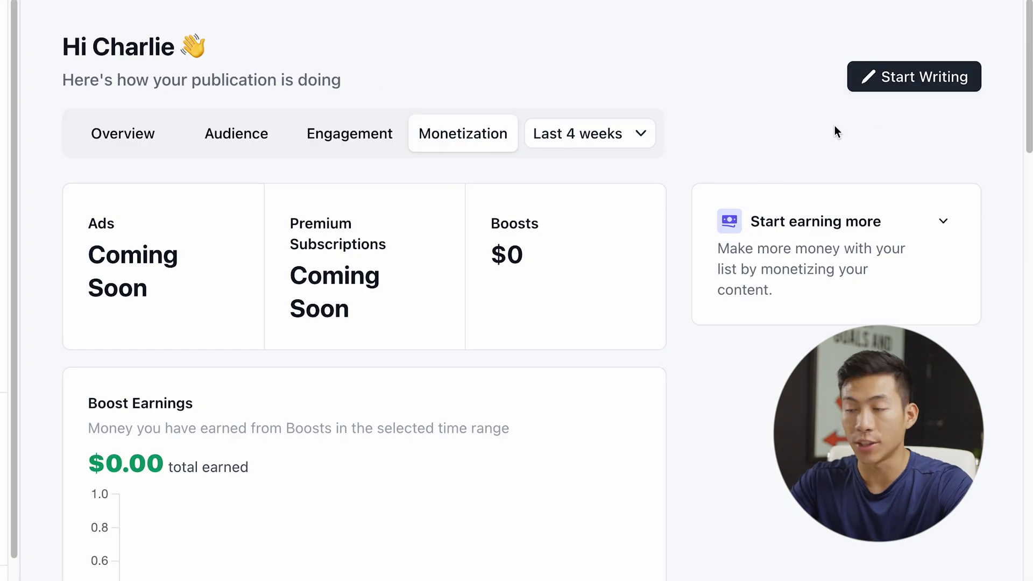
{"action": "left_click", "coordinate": [919, 86]}
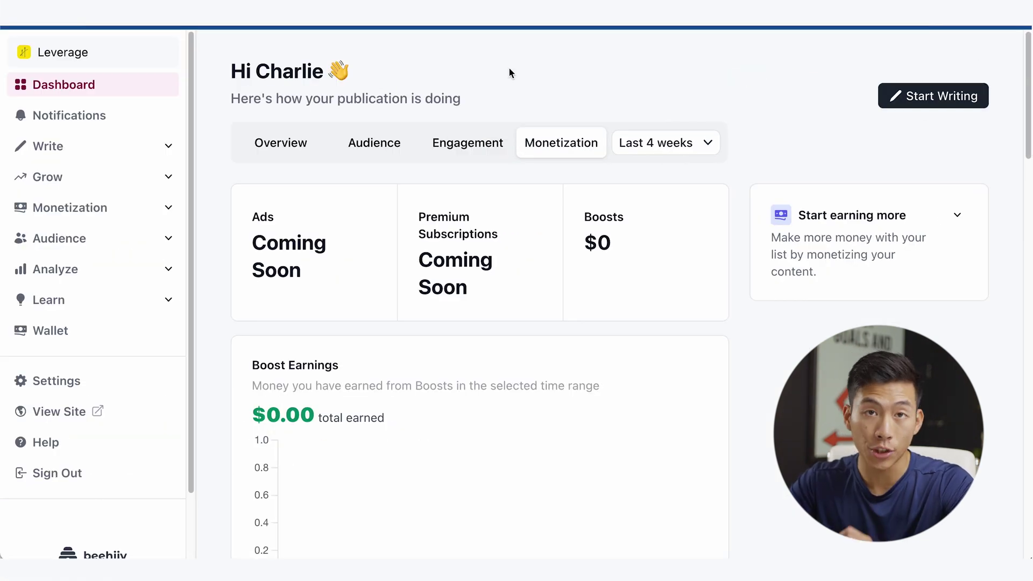
{"action": "left_click", "coordinate": [59, 382]}
Review Leverage's General settings and open the Newsletter Signup Form's embed codes
{"action": "left_click", "coordinate": [73, 221]}
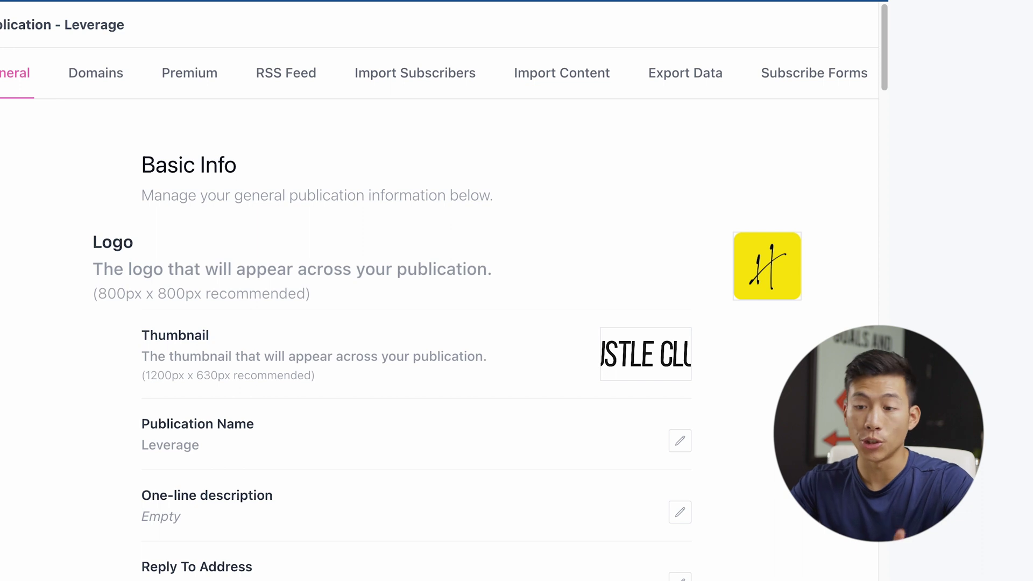
{"action": "scroll", "coordinate": [82, 345], "scroll_direction": "down", "scroll_amount": 6}
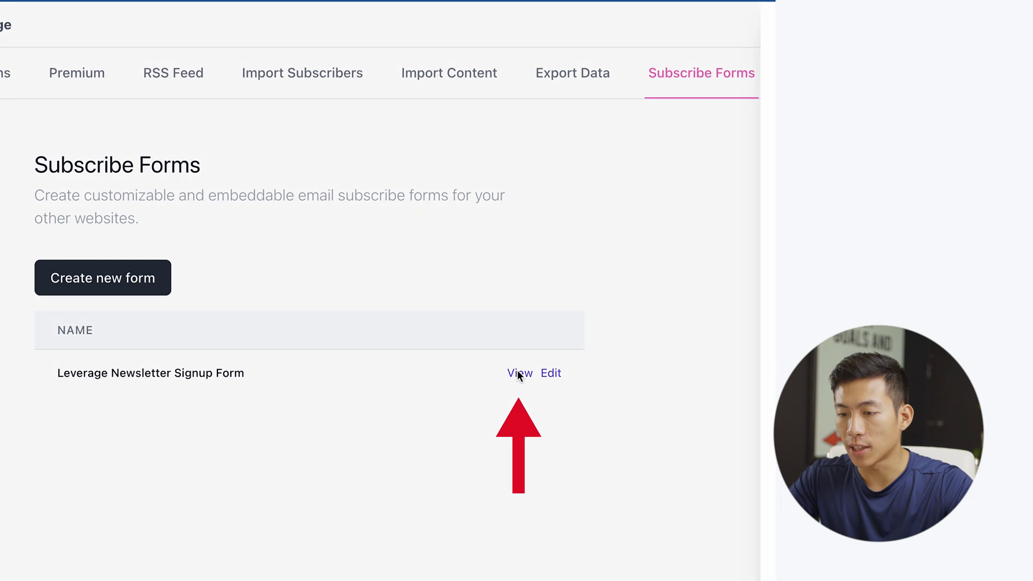
{"action": "left_click", "coordinate": [702, 426]}
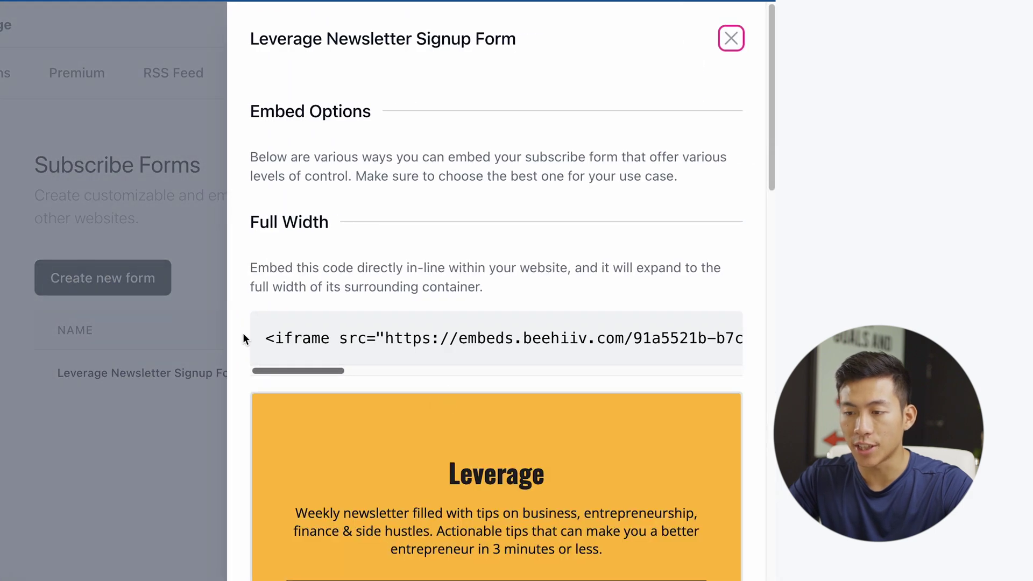
{"action": "scroll", "coordinate": [243, 338], "scroll_direction": "down", "scroll_amount": 3}
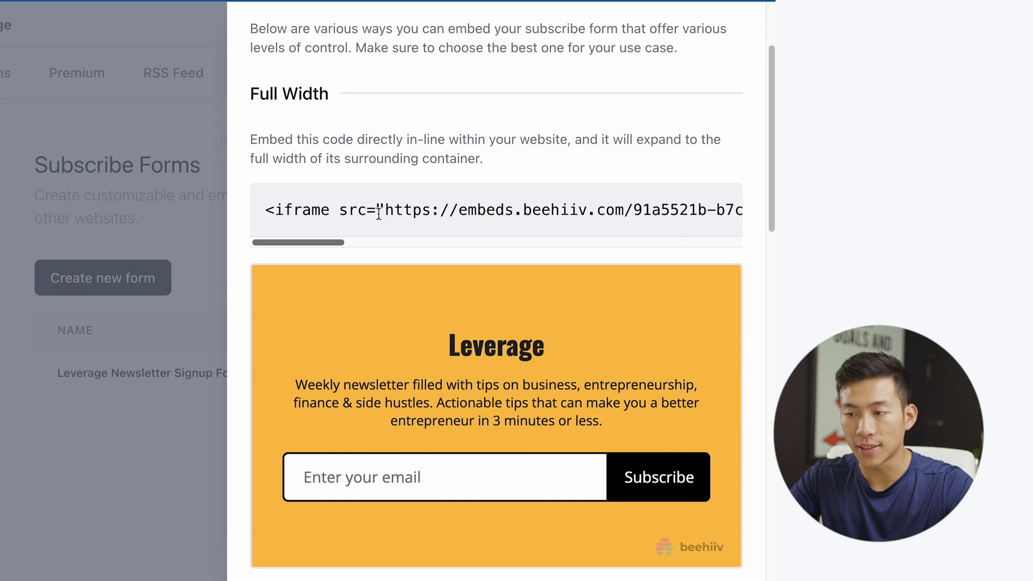
{"action": "scroll", "coordinate": [486, 324], "scroll_direction": "down", "scroll_amount": 2}
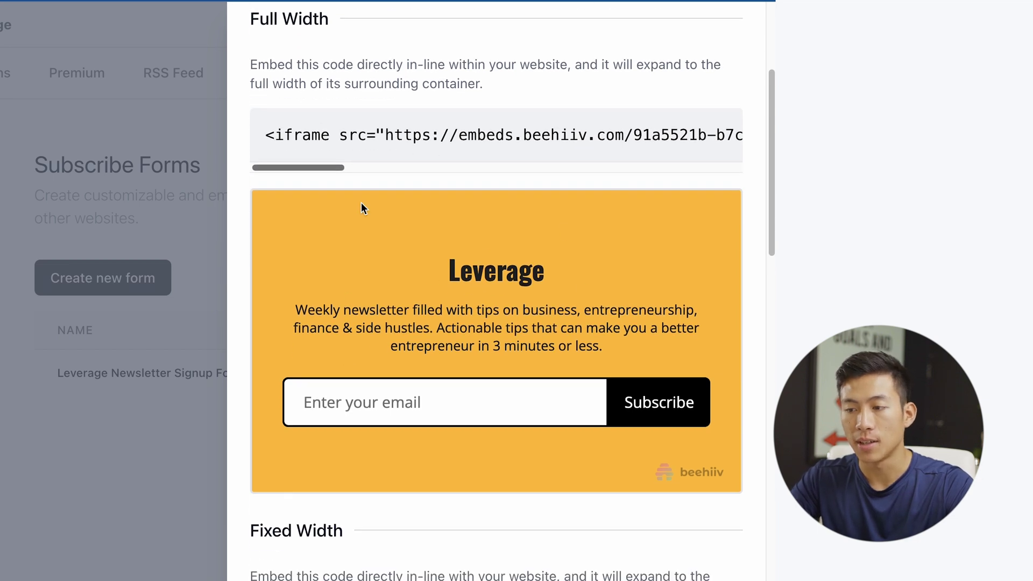
{"action": "scroll", "coordinate": [543, 372], "scroll_direction": "down", "scroll_amount": 8}
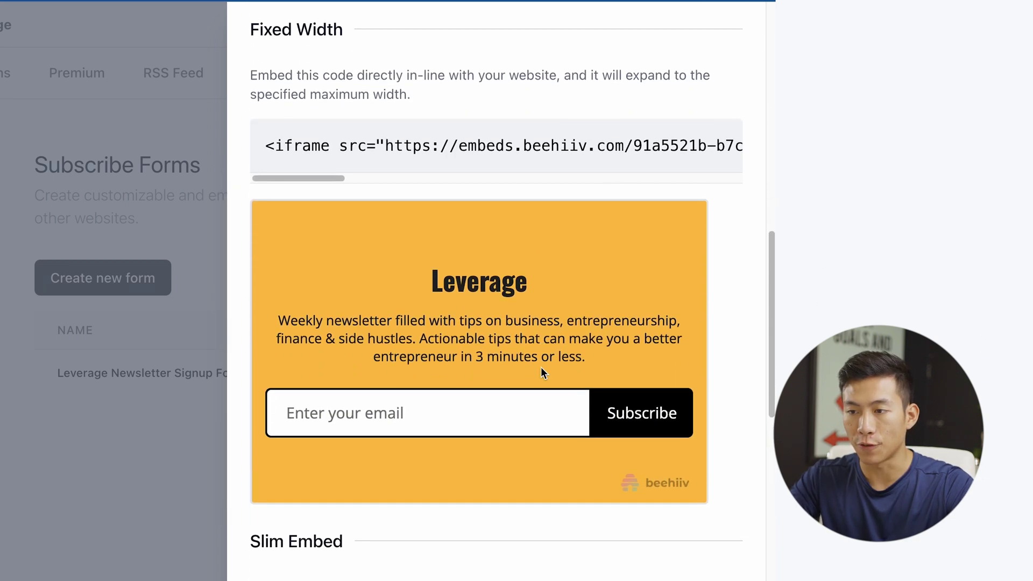
{"action": "scroll", "coordinate": [451, 324], "scroll_direction": "down", "scroll_amount": 10}
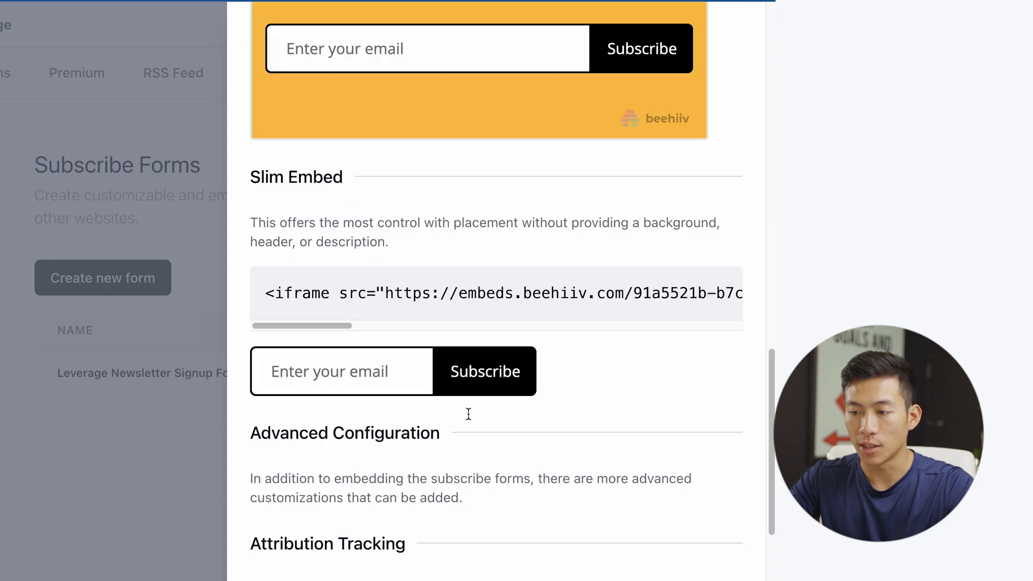
{"action": "scroll", "coordinate": [484, 331], "scroll_direction": "up", "scroll_amount": 1}
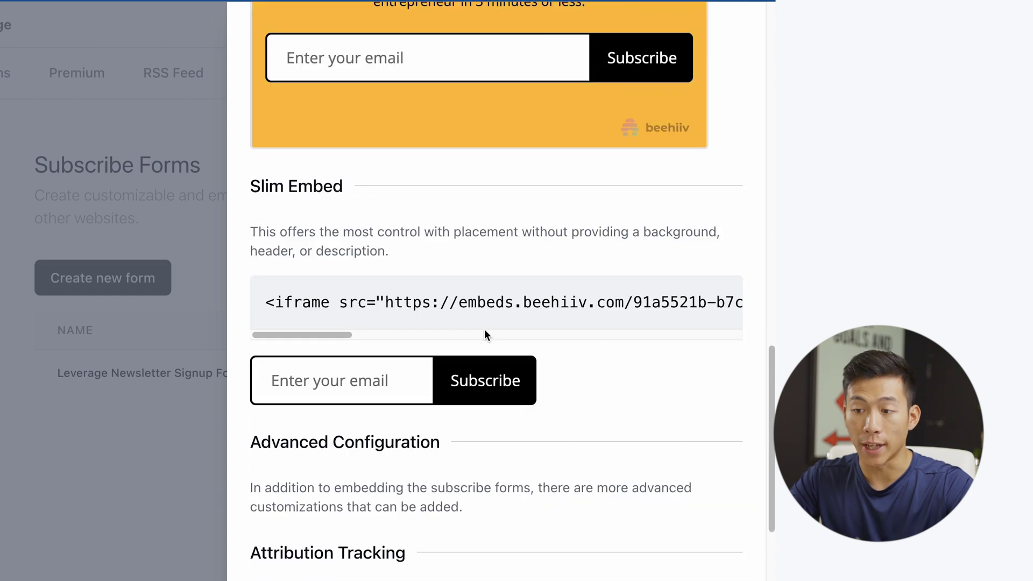
{"action": "left_click", "coordinate": [147, 362]}
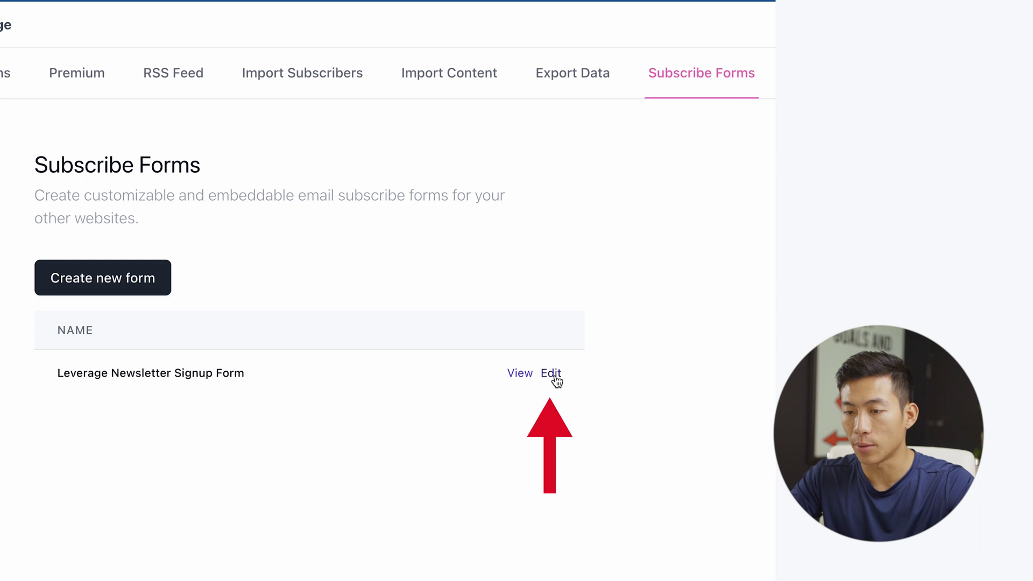
Open the Leverage Newsletter Signup Form for editing and scroll through all its fields
{"action": "left_click", "coordinate": [553, 375]}
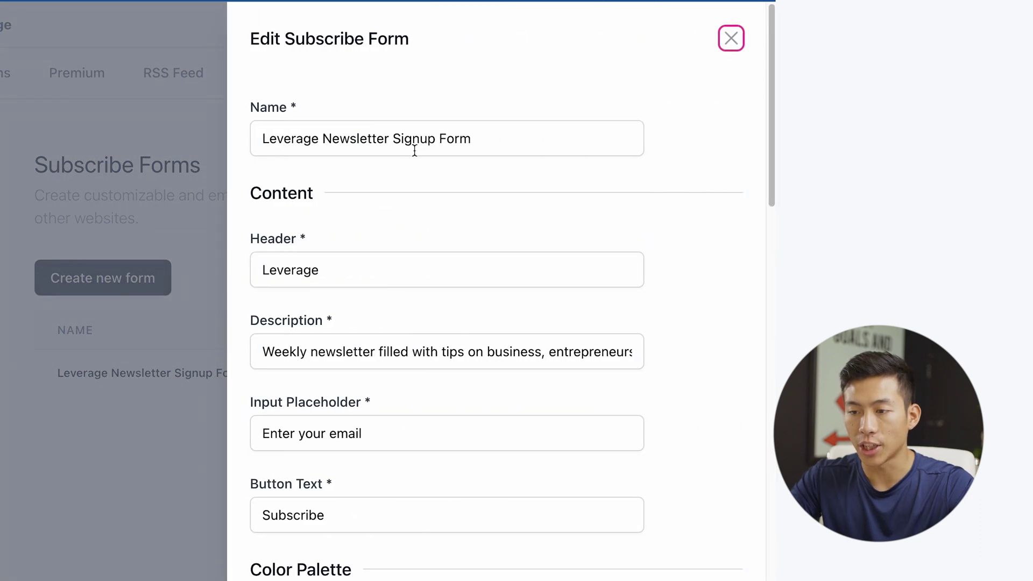
{"action": "scroll", "coordinate": [449, 210], "scroll_direction": "down", "scroll_amount": 3}
{"action": "scroll", "coordinate": [404, 242], "scroll_direction": "down", "scroll_amount": 1}
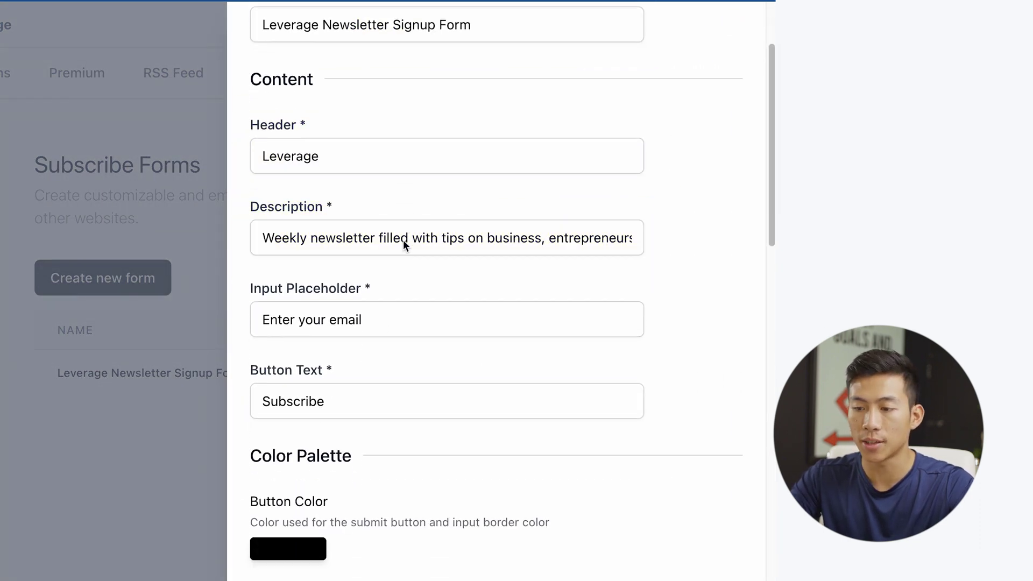
{"action": "scroll", "coordinate": [402, 240], "scroll_direction": "down", "scroll_amount": 5}
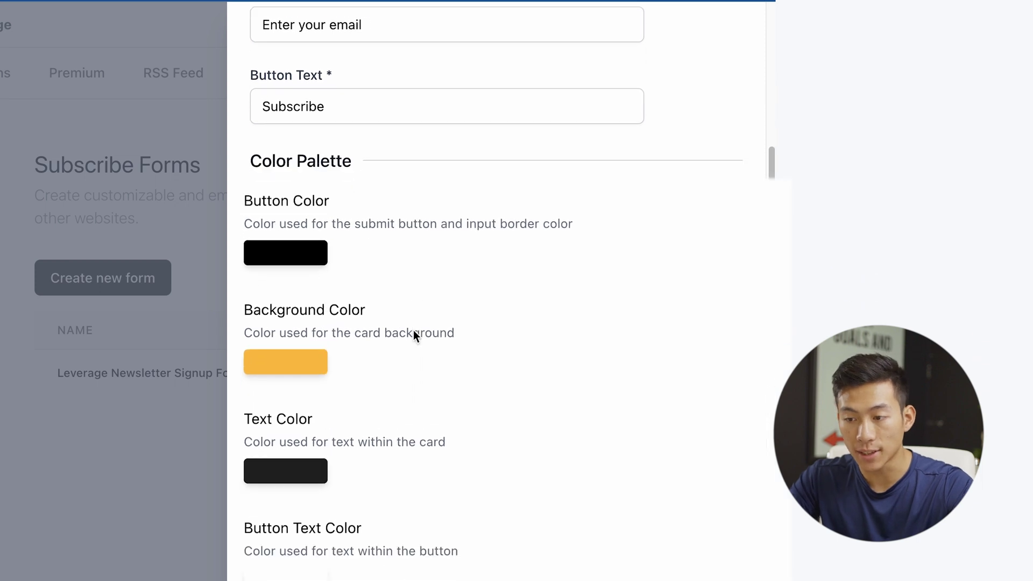
{"action": "scroll", "coordinate": [413, 330], "scroll_direction": "down", "scroll_amount": 2}
{"action": "scroll", "coordinate": [358, 410], "scroll_direction": "down", "scroll_amount": 6}
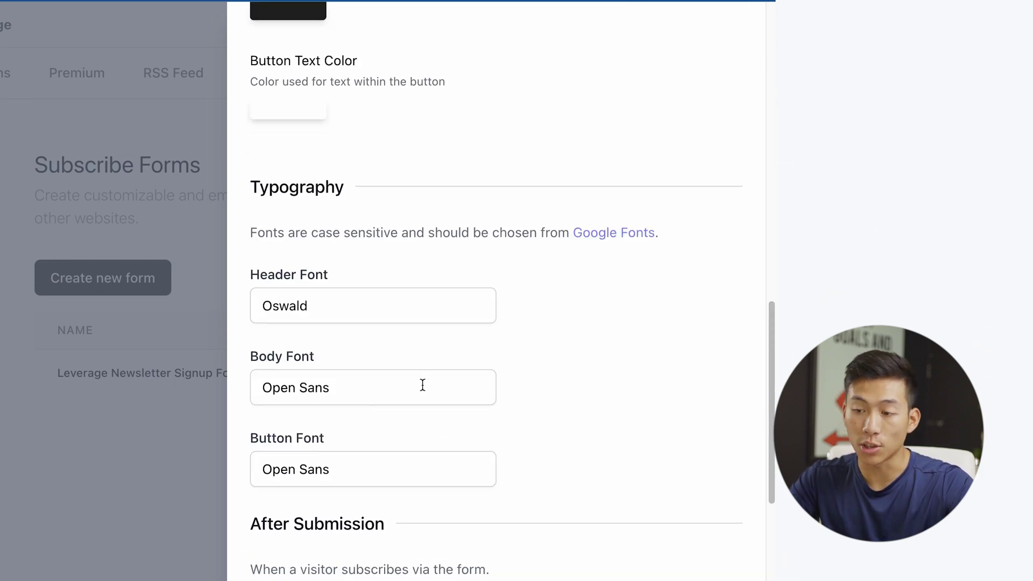
{"action": "scroll", "coordinate": [423, 386], "scroll_direction": "down", "scroll_amount": 2}
{"action": "scroll", "coordinate": [535, 381], "scroll_direction": "down", "scroll_amount": 3}
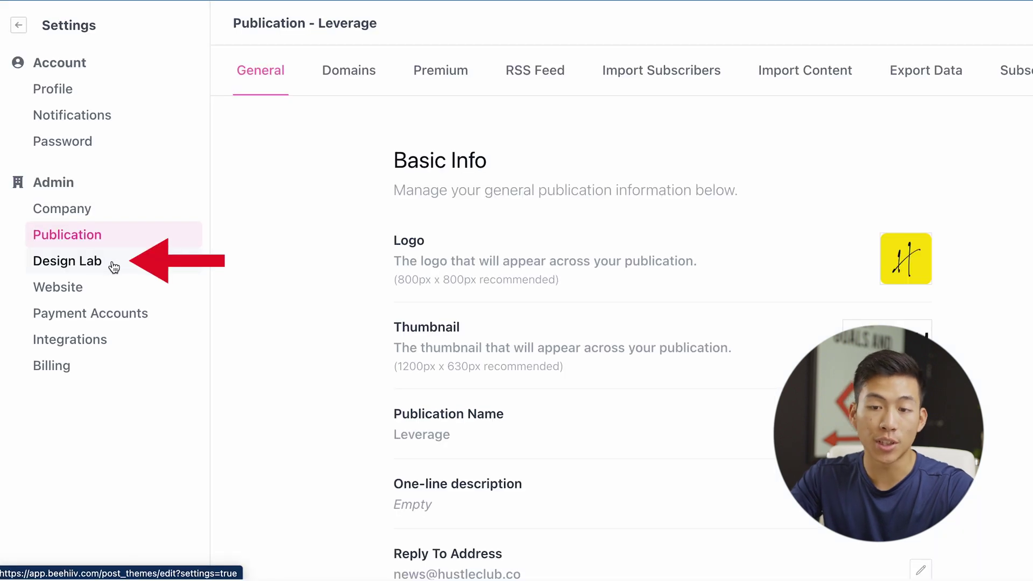
Open the Design Lab and expand the page-type dropdown to see the Newsletter post theme
{"action": "left_click", "coordinate": [110, 268]}
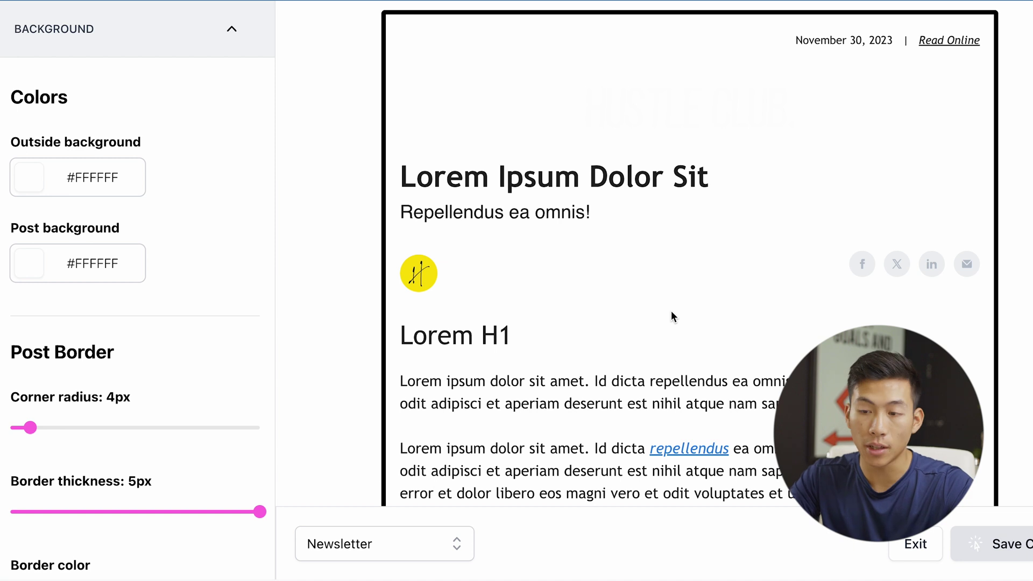
{"action": "left_click", "coordinate": [402, 544]}
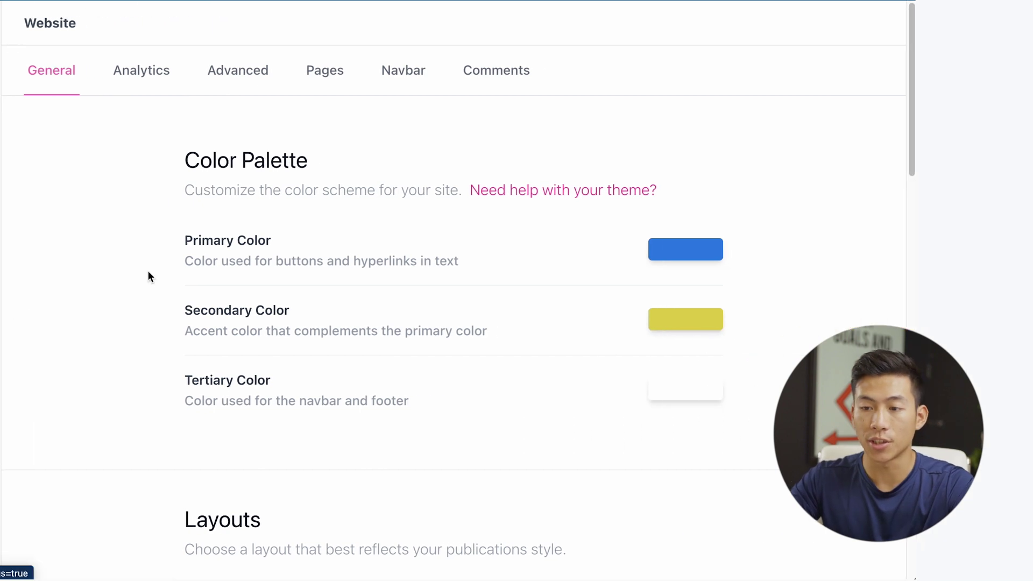
Scroll through Website General settings: blue, yellow and white palette, layouts and button styles
{"action": "scroll", "coordinate": [286, 397], "scroll_direction": "down", "scroll_amount": 6}
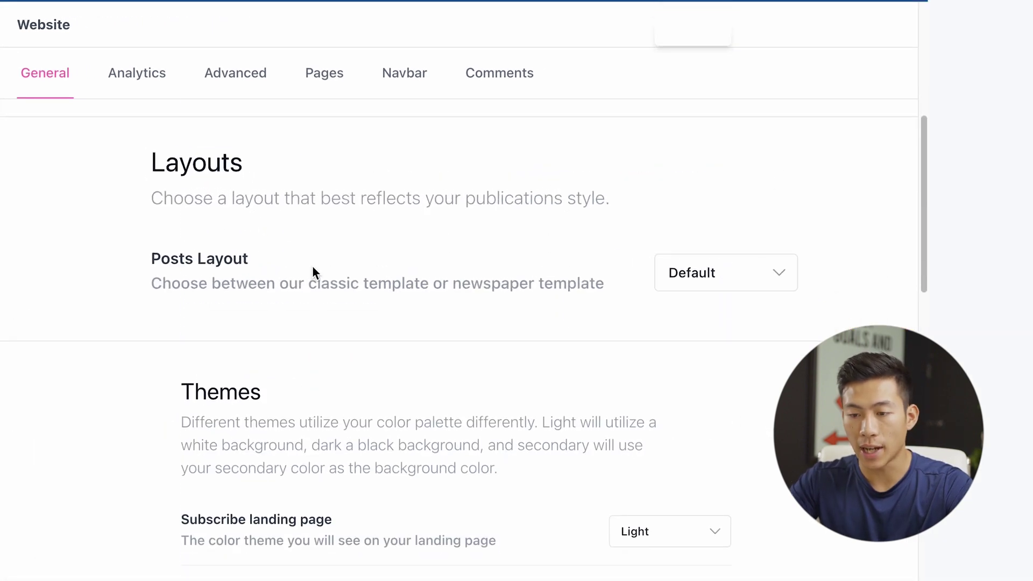
{"action": "scroll", "coordinate": [242, 341], "scroll_direction": "down", "scroll_amount": 15}
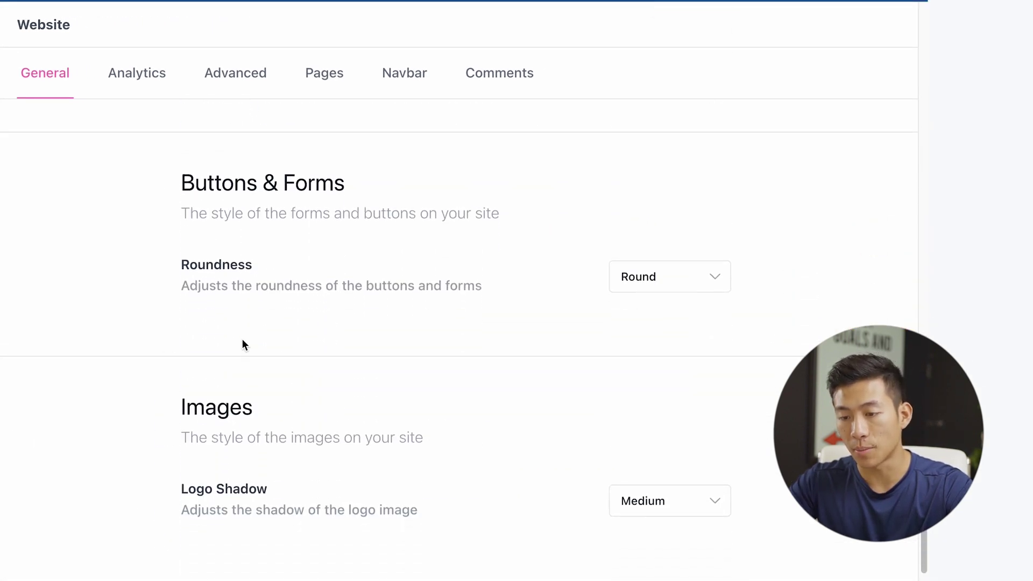
{"action": "scroll", "coordinate": [243, 345], "scroll_direction": "up", "scroll_amount": 18}
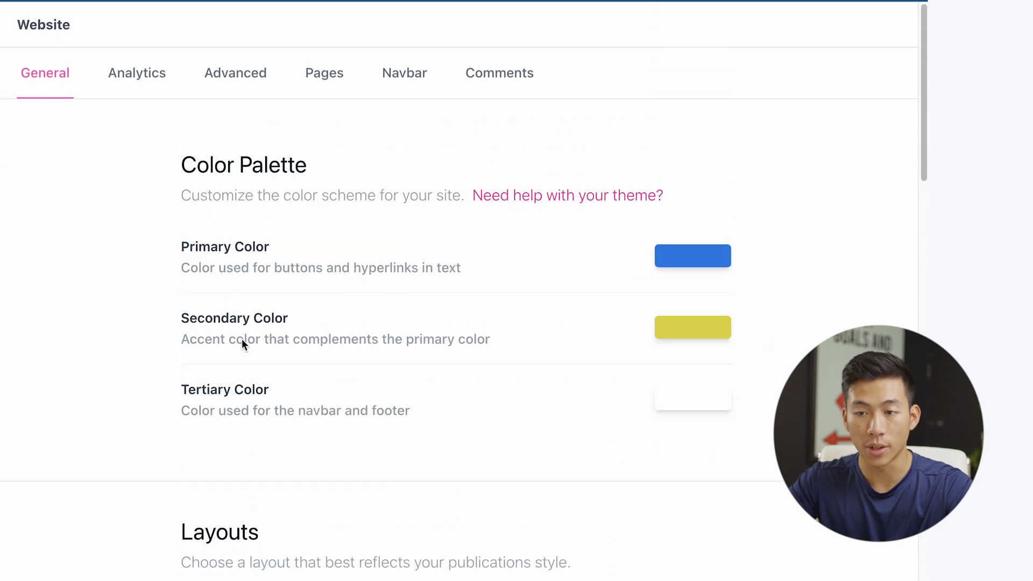
Switch to Website Pages settings and scroll through the landing and home page options
{"action": "left_click", "coordinate": [337, 87]}
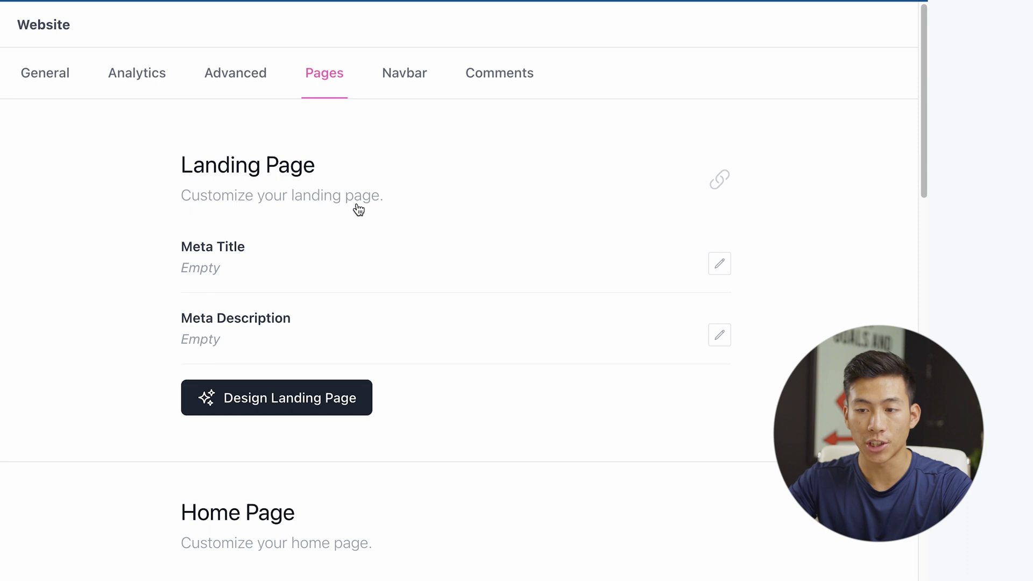
{"action": "scroll", "coordinate": [358, 210], "scroll_direction": "down", "scroll_amount": 13}
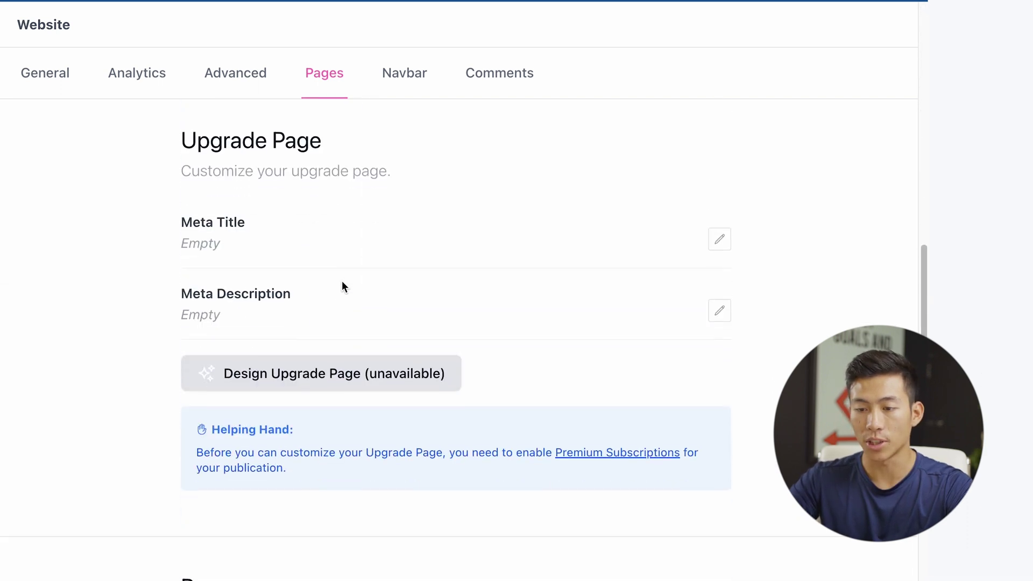
{"action": "scroll", "coordinate": [339, 267], "scroll_direction": "down", "scroll_amount": 7}
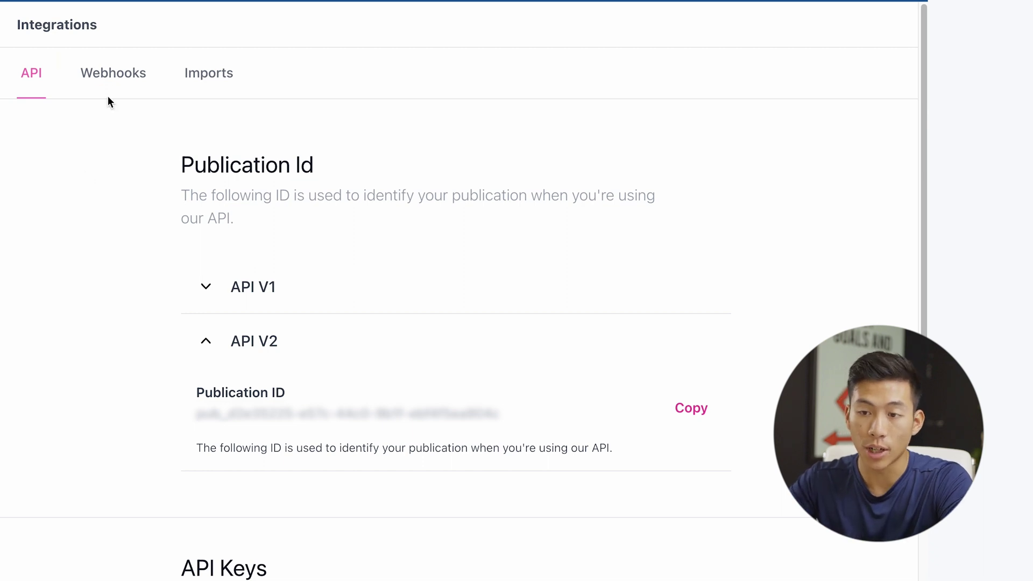
Scroll the API section and view the Imports options for other platforms
{"action": "scroll", "coordinate": [123, 429], "scroll_direction": "down", "scroll_amount": 2}
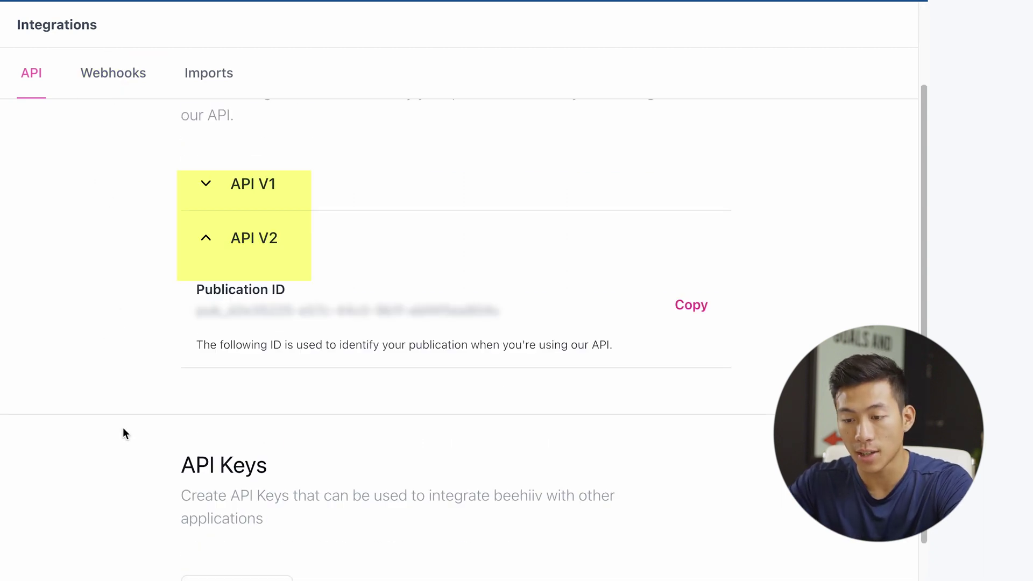
{"action": "left_click", "coordinate": [208, 73]}
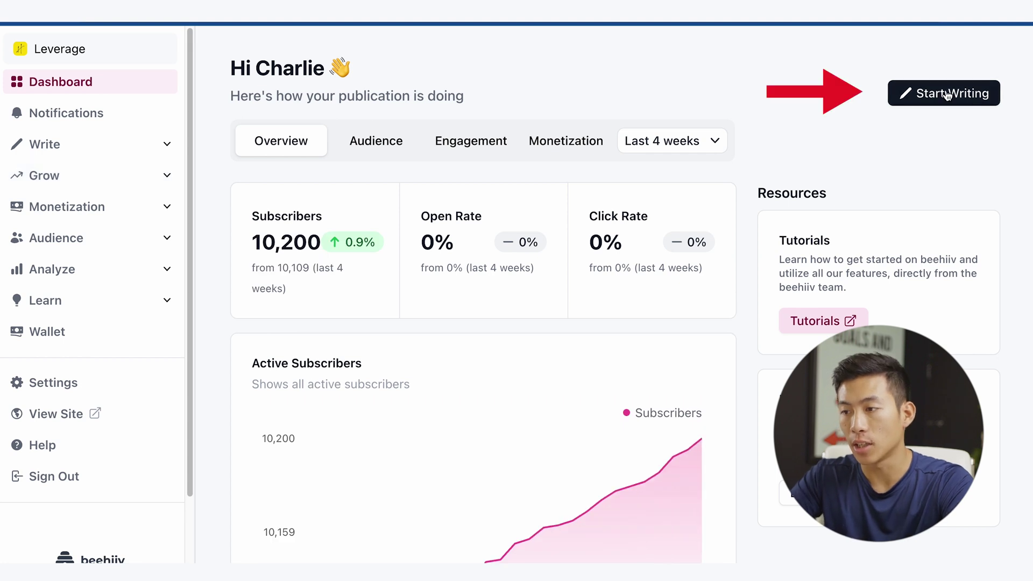
Start a new post draft and scroll through its Post settings
{"action": "left_click", "coordinate": [948, 94]}
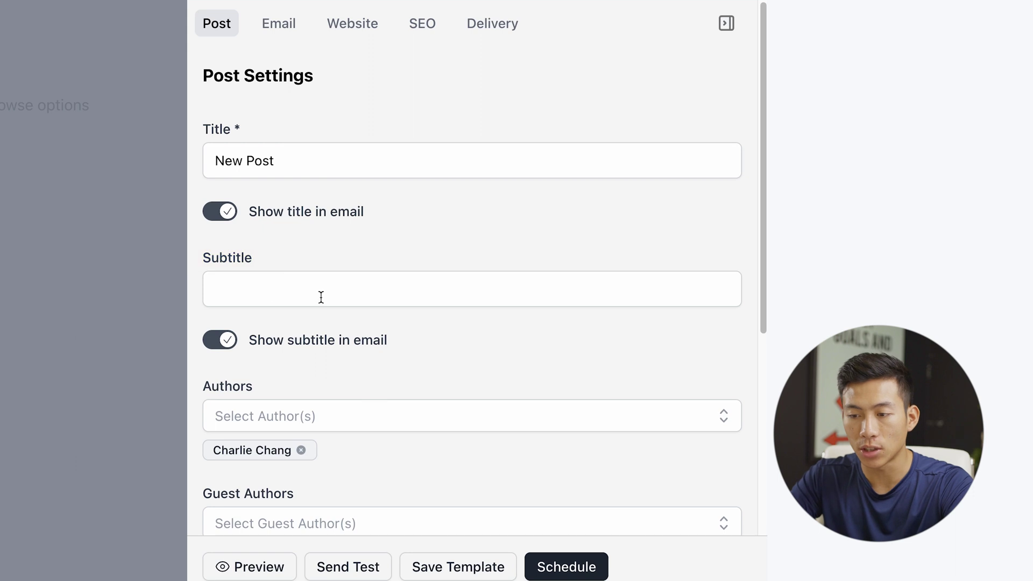
{"action": "scroll", "coordinate": [321, 297], "scroll_direction": "down", "scroll_amount": 3}
{"action": "scroll", "coordinate": [345, 312], "scroll_direction": "down", "scroll_amount": 2}
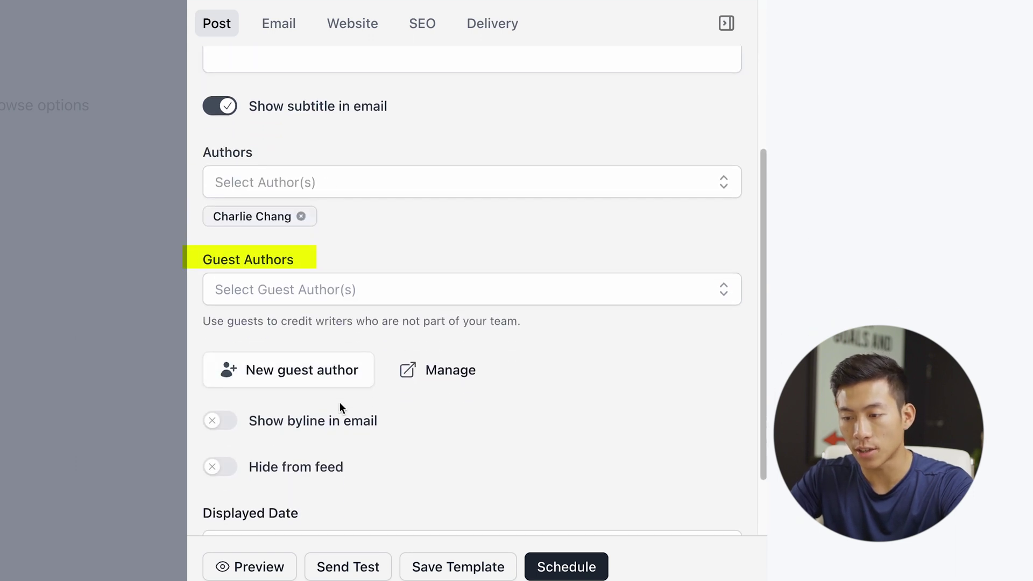
{"action": "scroll", "coordinate": [340, 402], "scroll_direction": "down", "scroll_amount": 2}
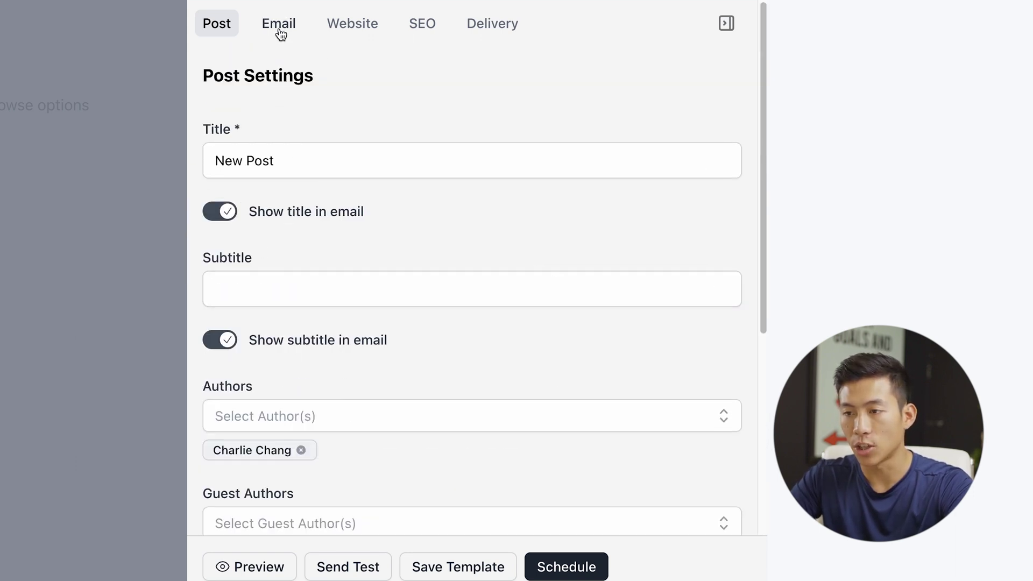
Review the draft's Email and delivery settings, then close the settings drawer
{"action": "left_click", "coordinate": [280, 27]}
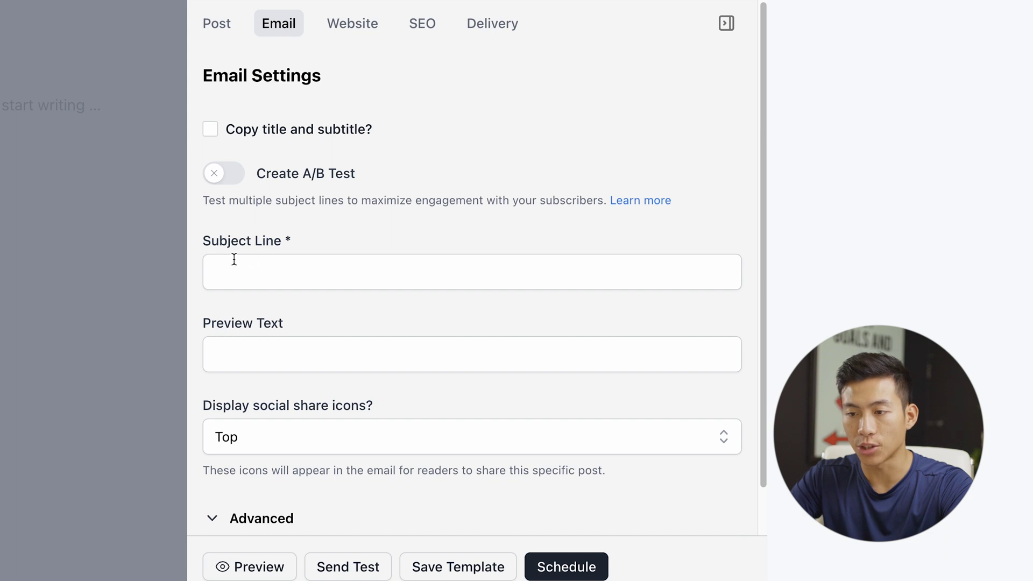
{"action": "scroll", "coordinate": [337, 277], "scroll_direction": "down", "scroll_amount": 1}
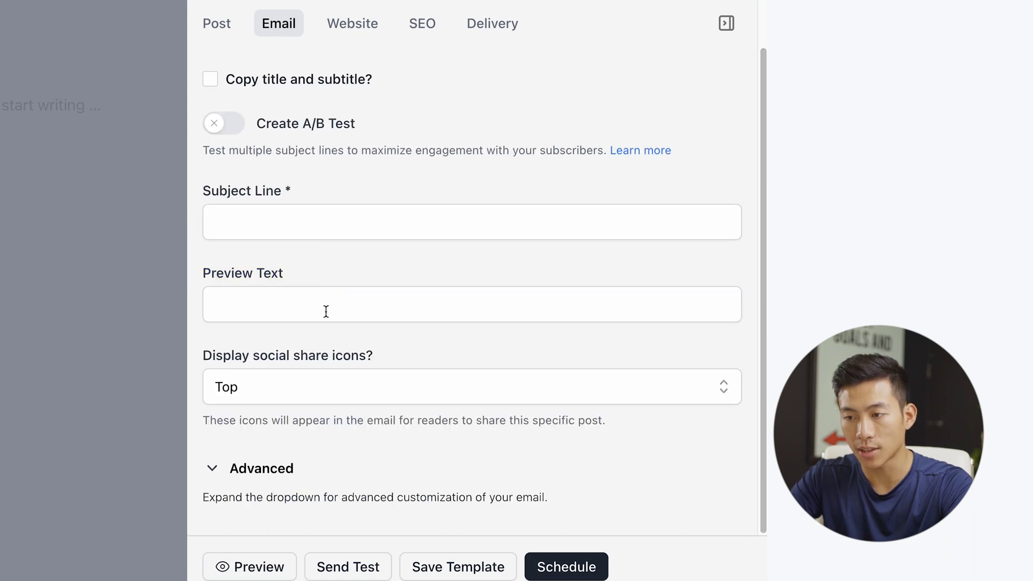
{"action": "scroll", "coordinate": [326, 311], "scroll_direction": "up", "scroll_amount": 1}
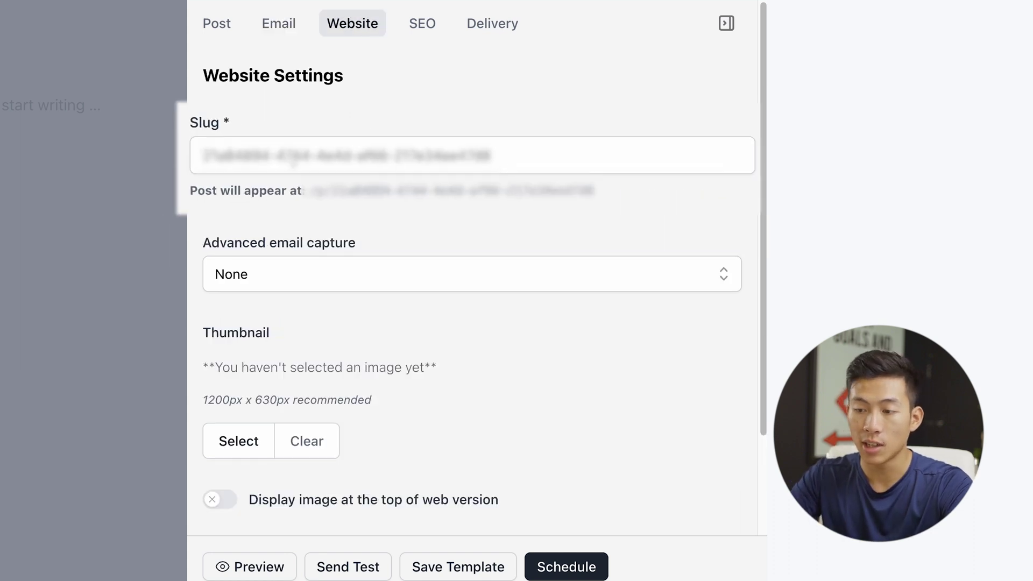
{"action": "scroll", "coordinate": [272, 226], "scroll_direction": "down", "scroll_amount": 2}
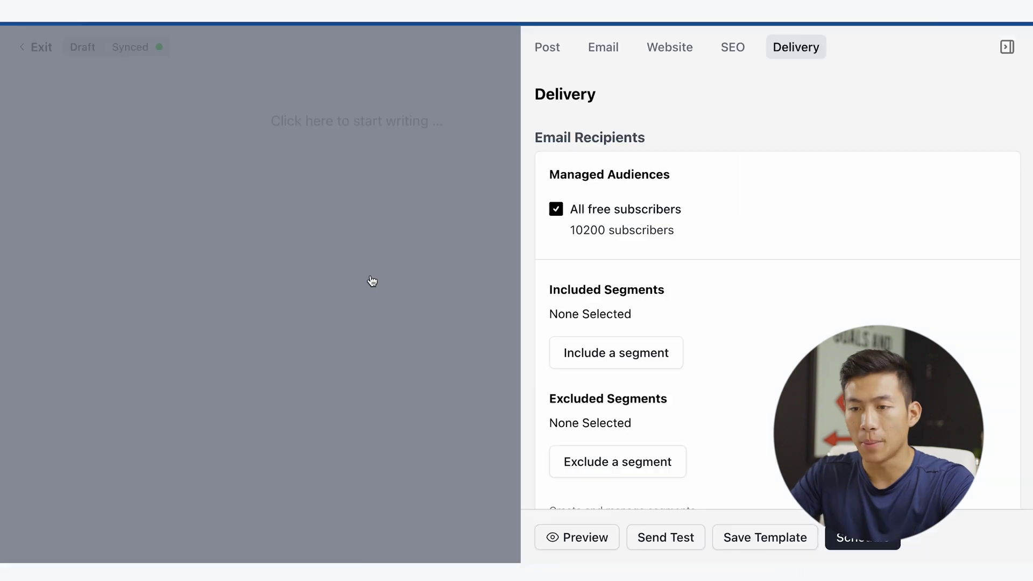
{"action": "left_click", "coordinate": [369, 281]}
Type the placeholder line 'asdfasdfasd' in the post body and start a new block
{"action": "left_click", "coordinate": [360, 130]}
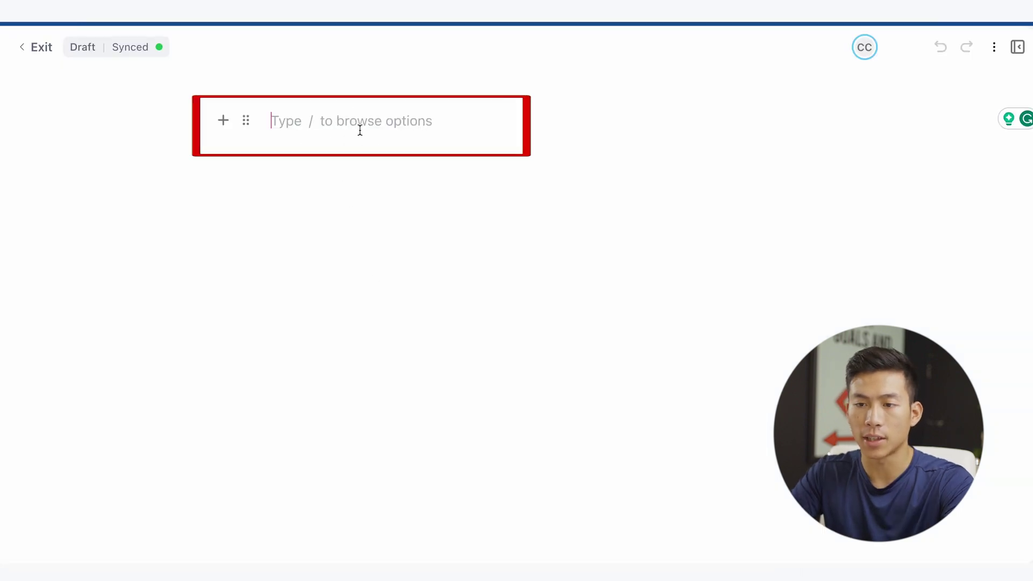
{"action": "type", "text": "asdfasdfasd"}
{"action": "key", "text": "Return"}
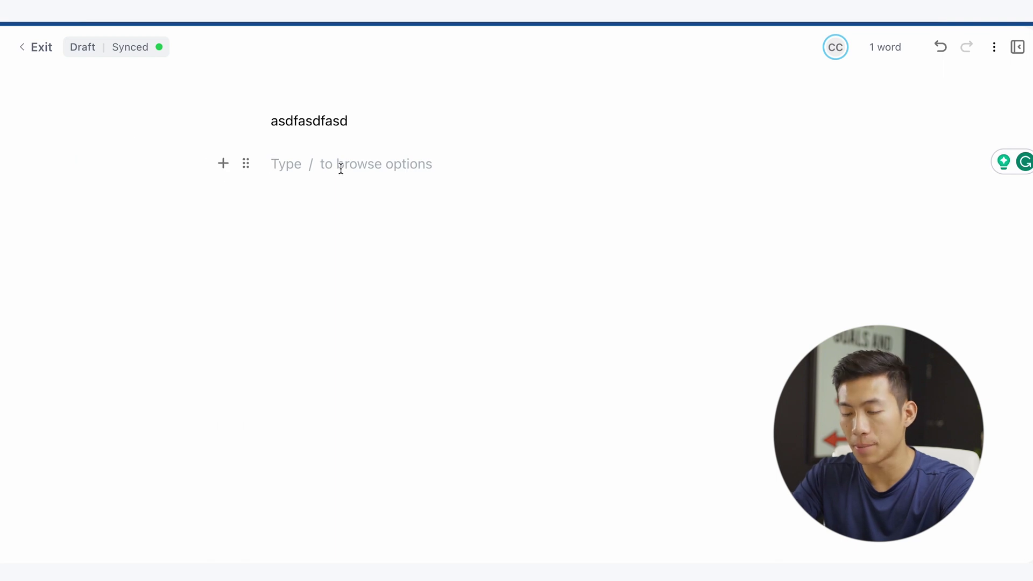
Insert a horizontal rule from the / menu and drag it lower in the post
{"action": "type", "text": "/"}
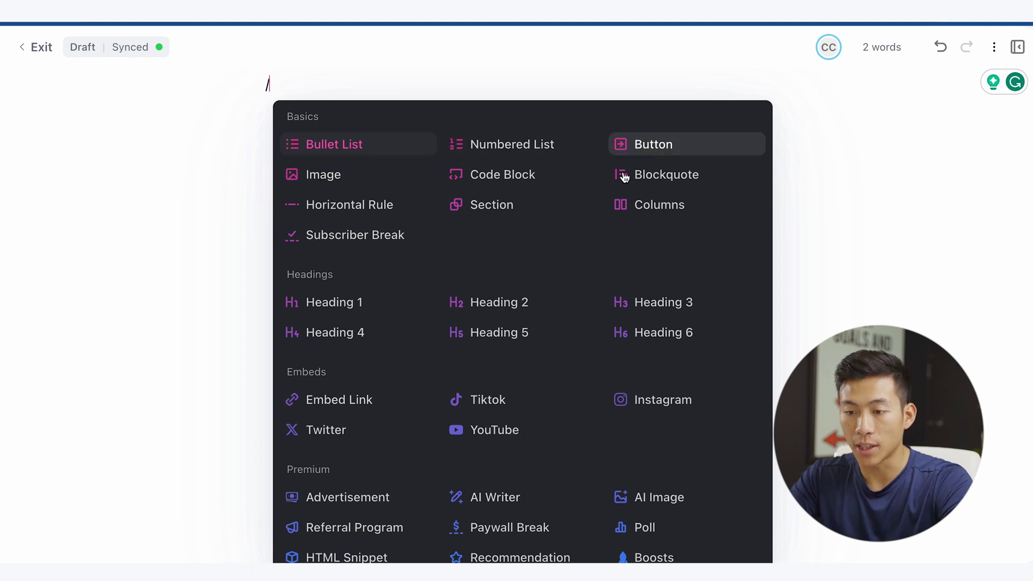
{"action": "scroll", "coordinate": [484, 447], "scroll_direction": "down", "scroll_amount": 1}
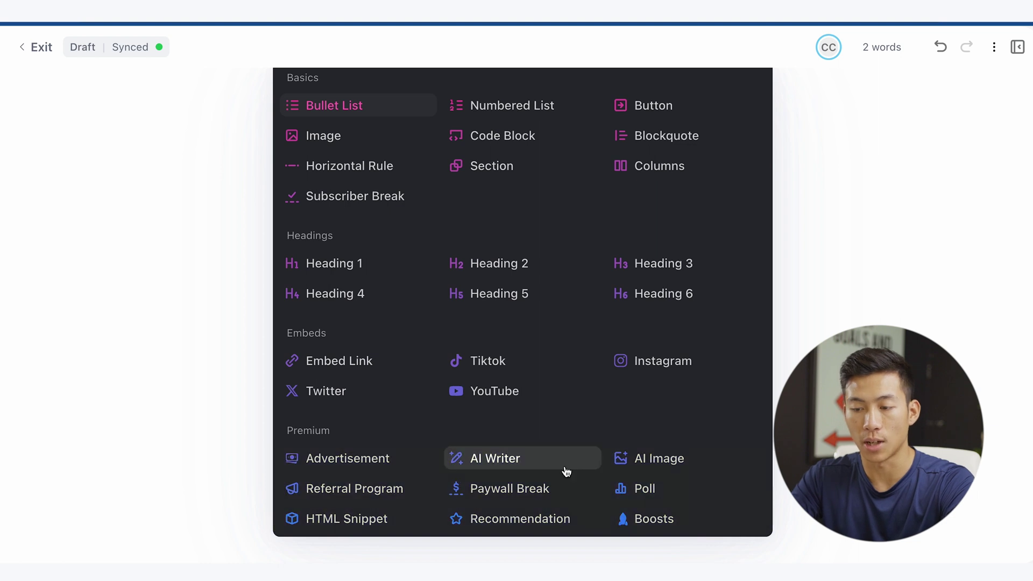
{"action": "scroll", "coordinate": [503, 321], "scroll_direction": "up", "scroll_amount": 3}
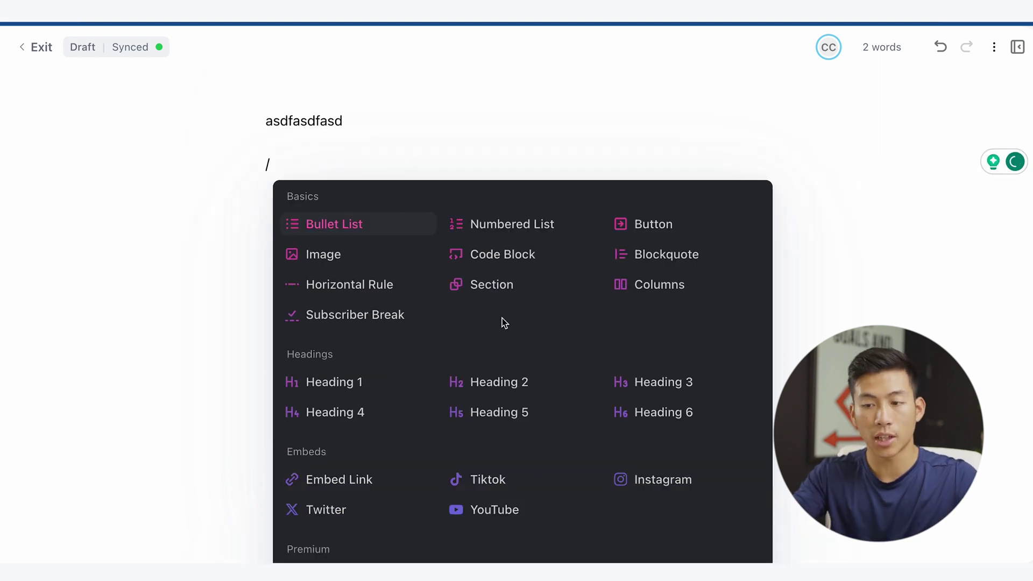
{"action": "left_click", "coordinate": [377, 285]}
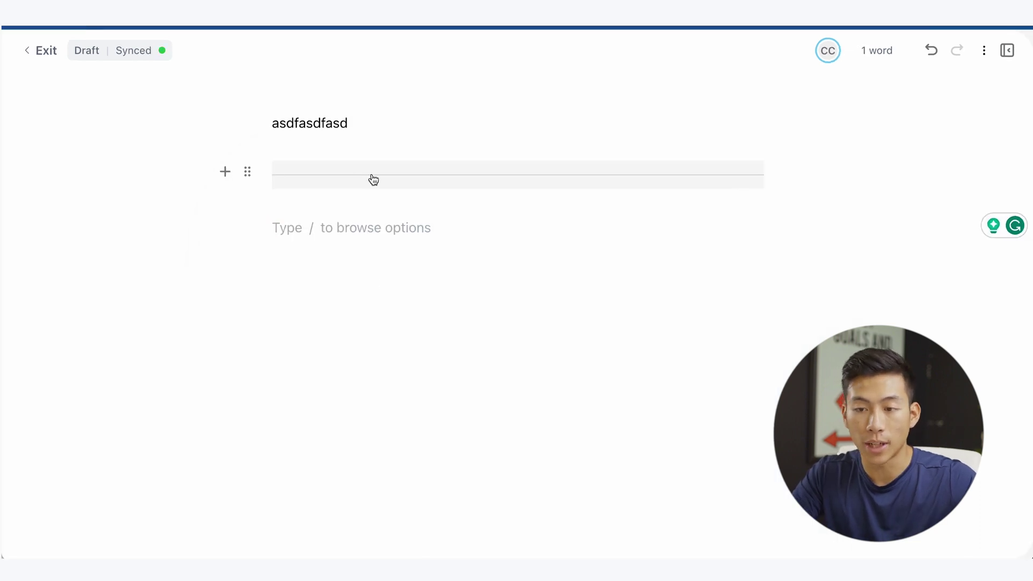
{"action": "left_click_drag", "start_coordinate": [352, 178], "coordinate": [369, 281]}
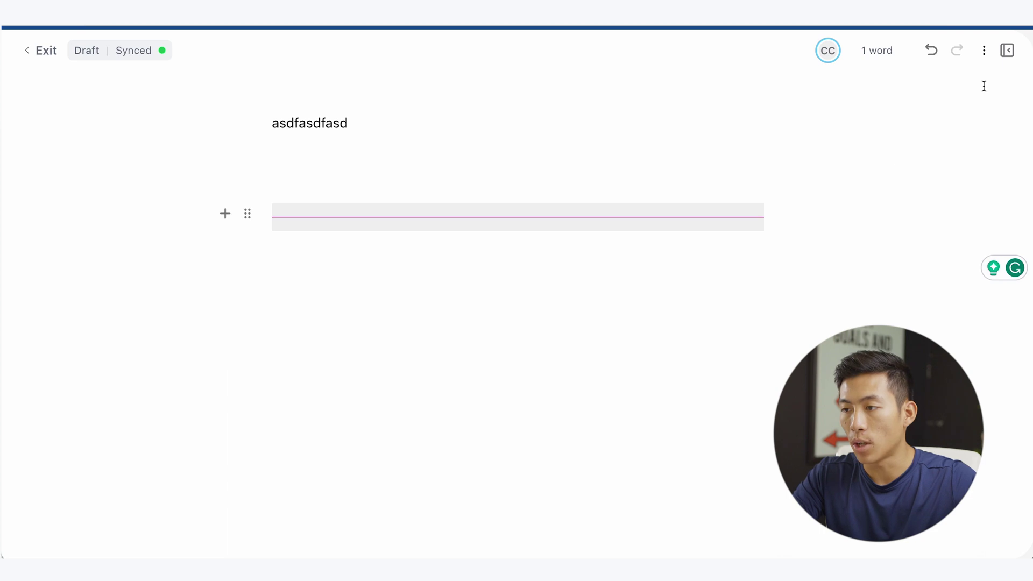
{"action": "left_click", "coordinate": [1006, 54]}
Preview the draft as email, then as a web page and on mobile
{"action": "left_click", "coordinate": [572, 538]}
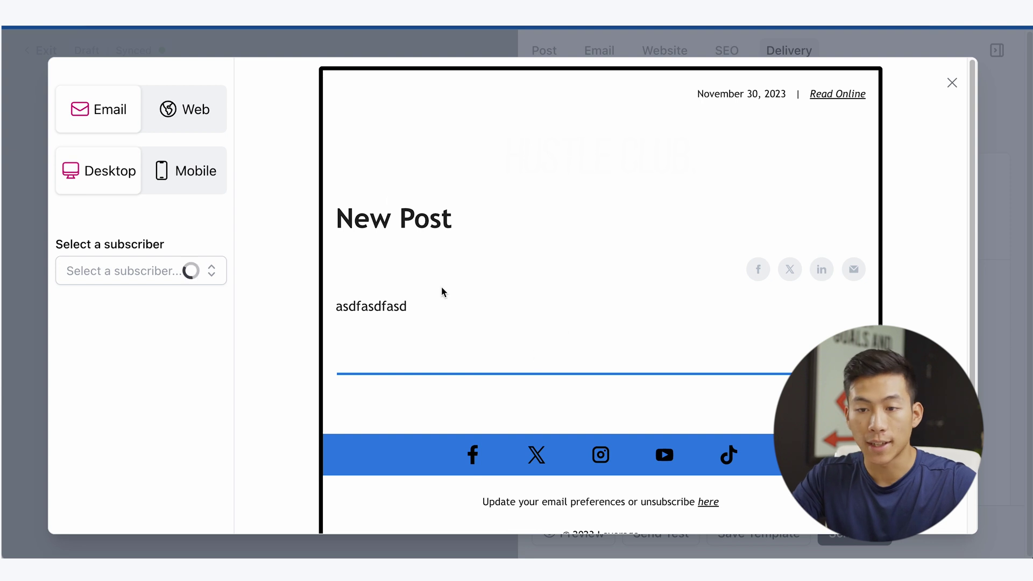
{"action": "scroll", "coordinate": [562, 335], "scroll_direction": "down", "scroll_amount": 3}
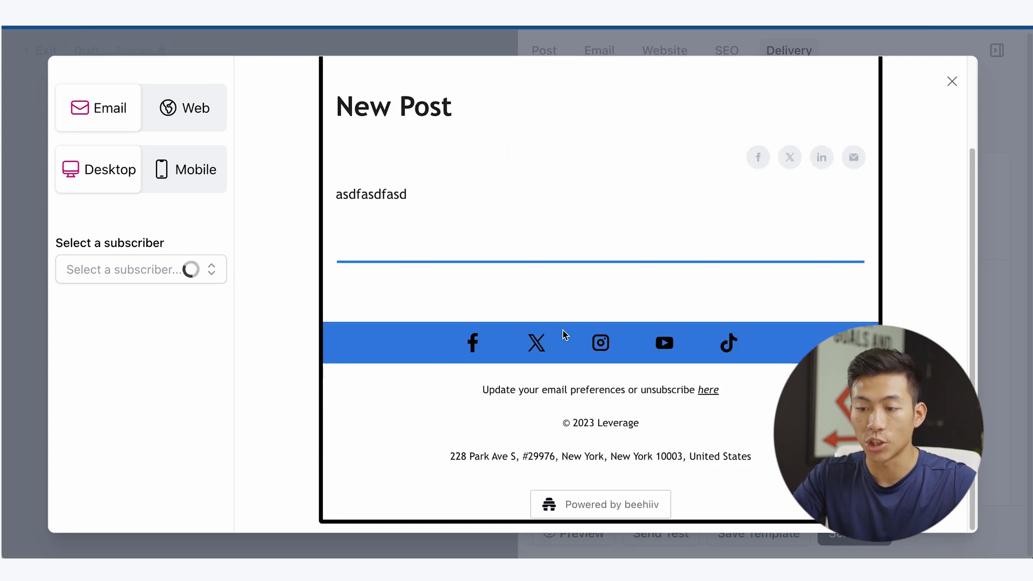
{"action": "scroll", "coordinate": [334, 177], "scroll_direction": "up", "scroll_amount": 3}
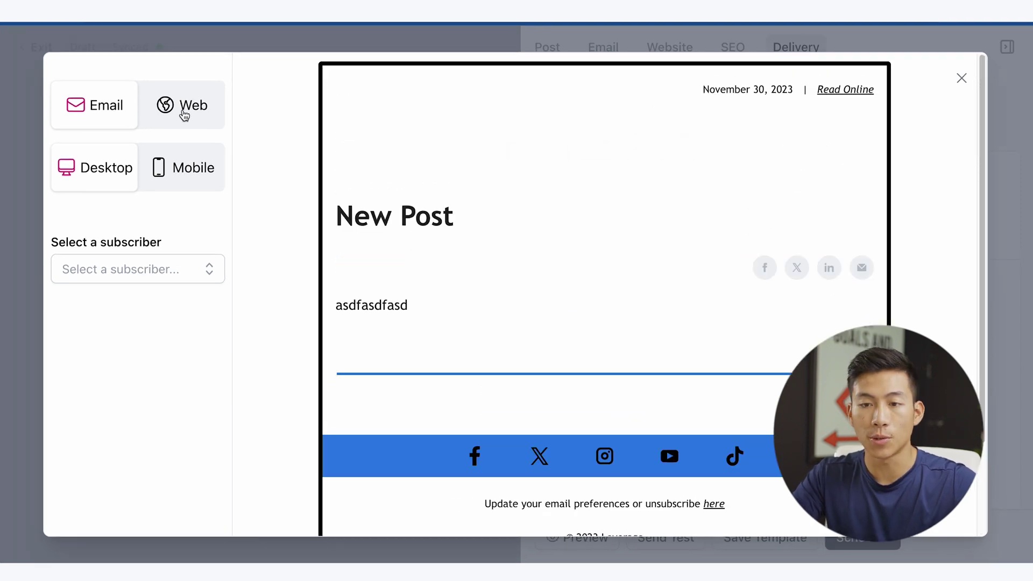
{"action": "left_click", "coordinate": [194, 113]}
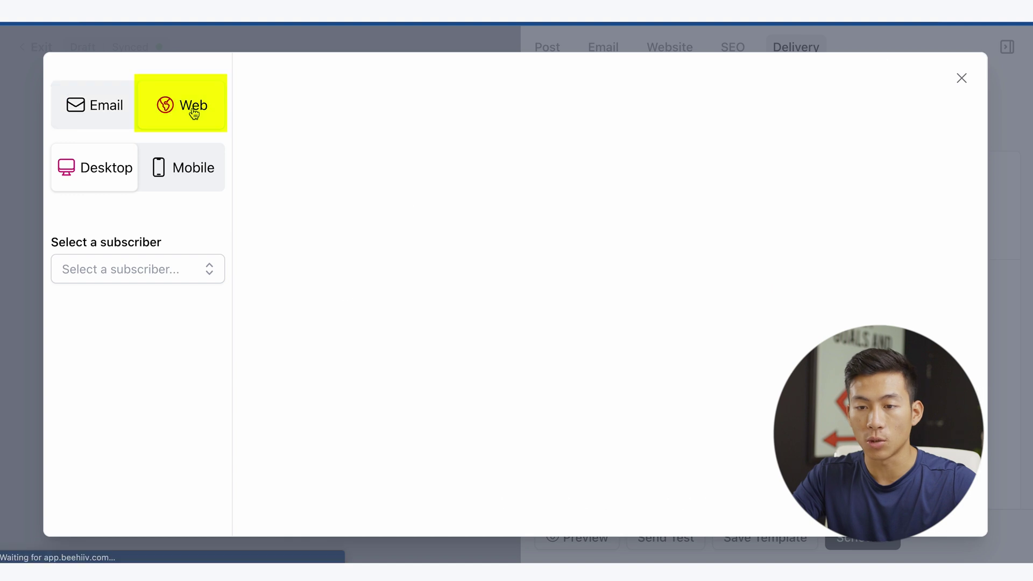
{"action": "left_click", "coordinate": [193, 181]}
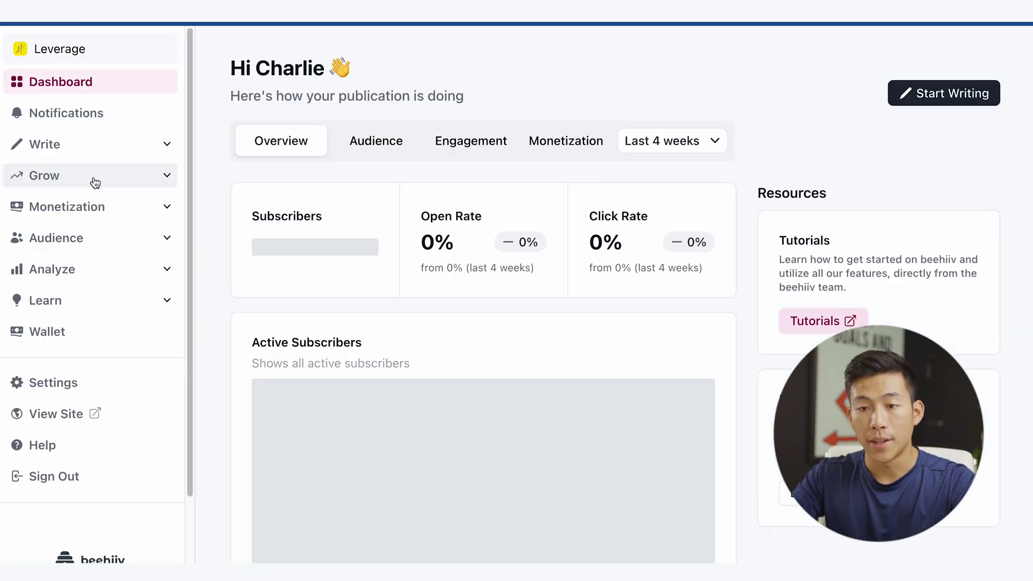
{"action": "left_click", "coordinate": [163, 145]}
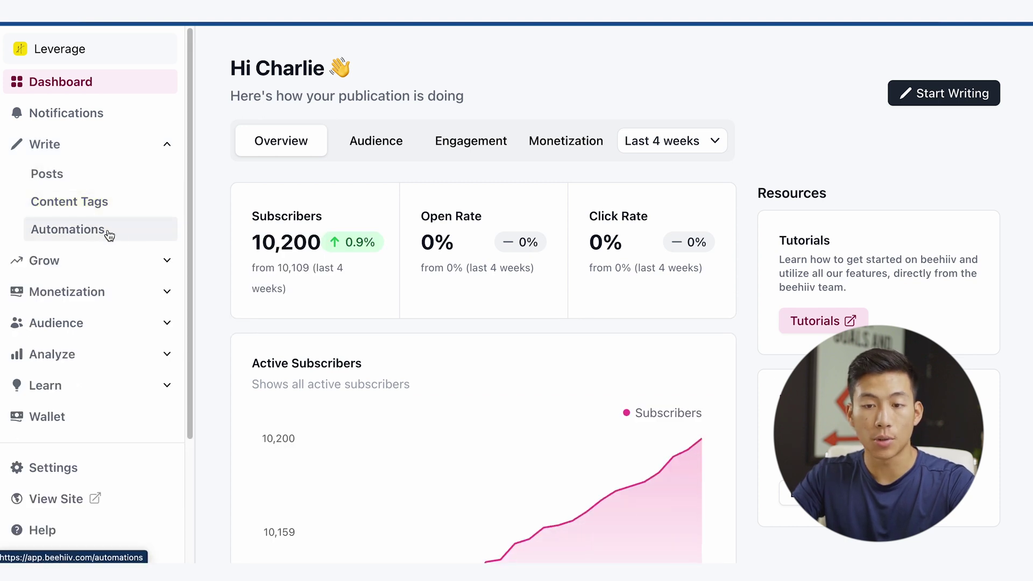
Expand the Grow, Monetization, Audience, Analyze and Learn sidebar sections to list their pages
{"action": "left_click", "coordinate": [137, 262]}
{"action": "scroll", "coordinate": [153, 269], "scroll_direction": "down", "scroll_amount": 2}
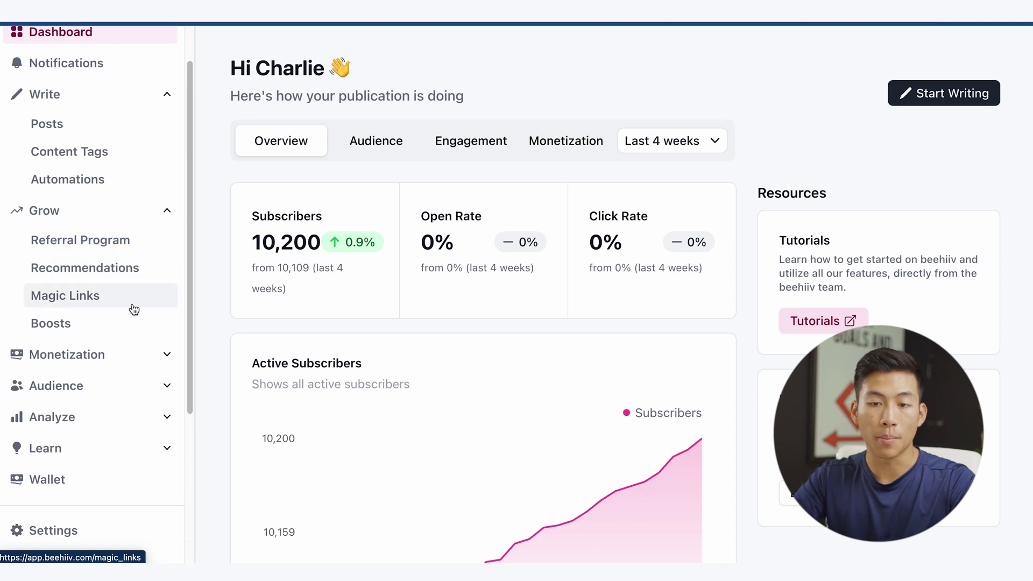
{"action": "left_click", "coordinate": [148, 354]}
{"action": "scroll", "coordinate": [148, 358], "scroll_direction": "down", "scroll_amount": 4}
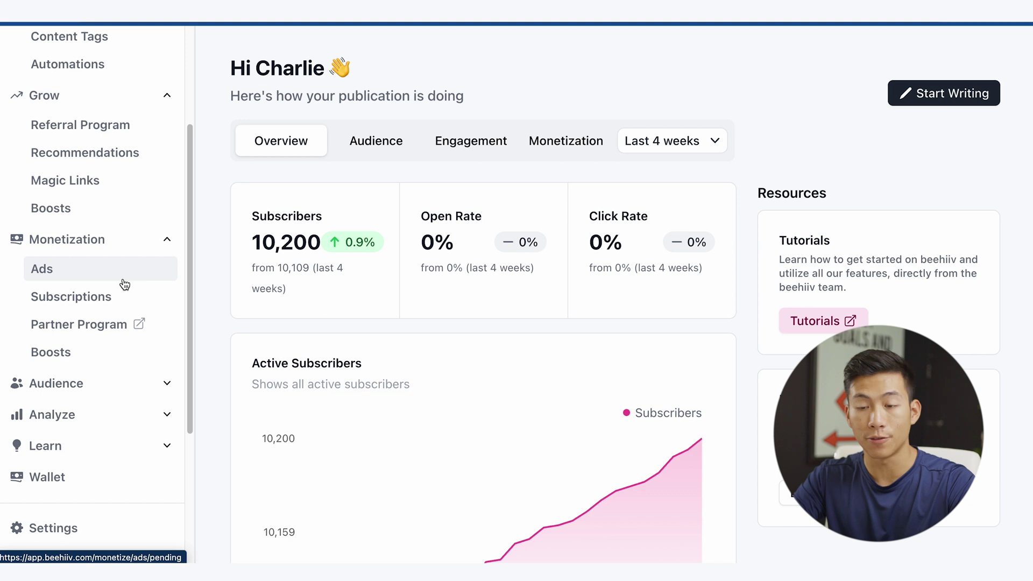
{"action": "scroll", "coordinate": [132, 301], "scroll_direction": "down", "scroll_amount": 2}
{"action": "left_click", "coordinate": [134, 313]}
{"action": "scroll", "coordinate": [139, 318], "scroll_direction": "down", "scroll_amount": 2}
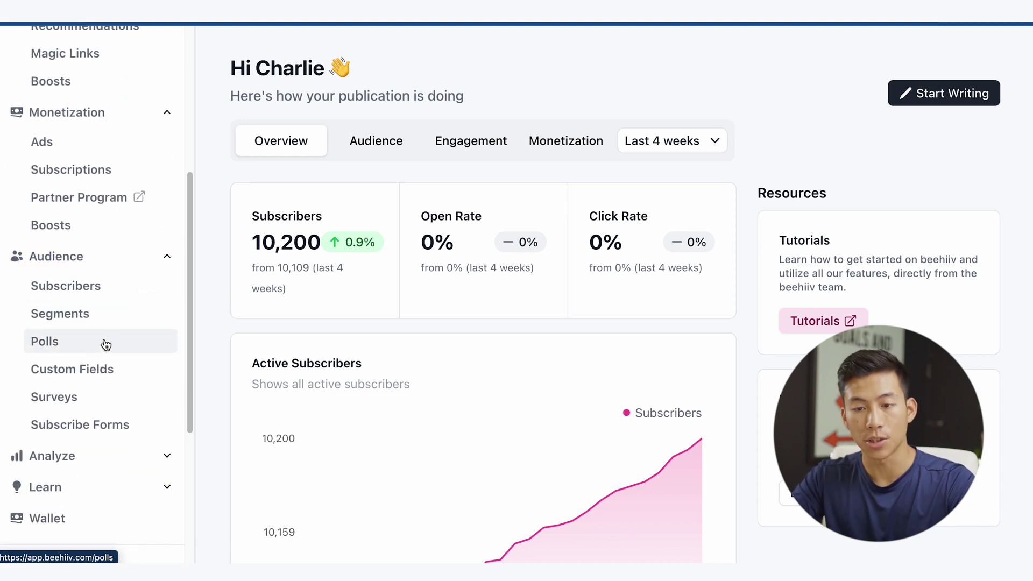
{"action": "scroll", "coordinate": [80, 328], "scroll_direction": "down", "scroll_amount": 3}
{"action": "left_click", "coordinate": [51, 308]}
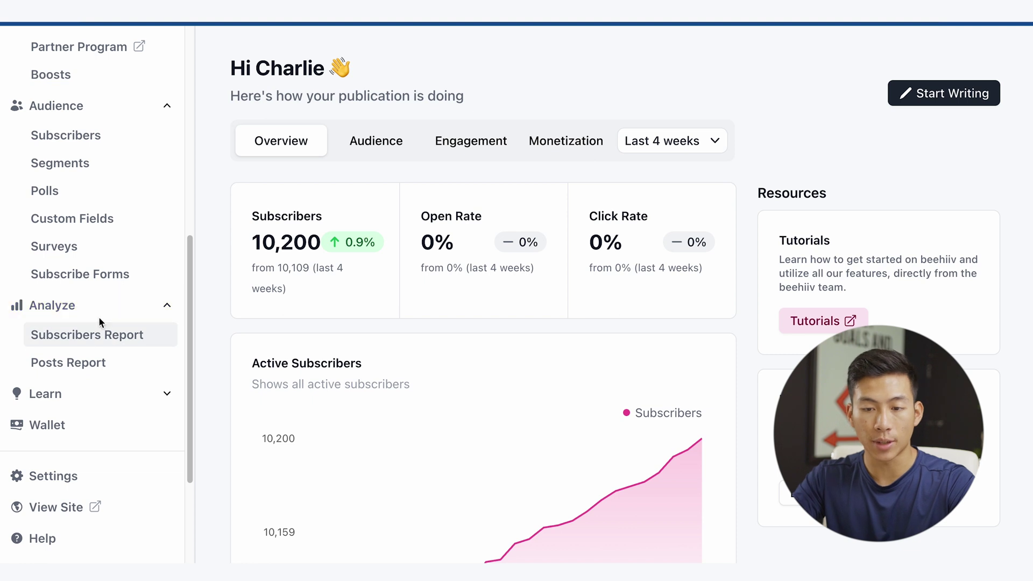
{"action": "scroll", "coordinate": [95, 353], "scroll_direction": "down", "scroll_amount": 2}
{"action": "left_click", "coordinate": [46, 282]}
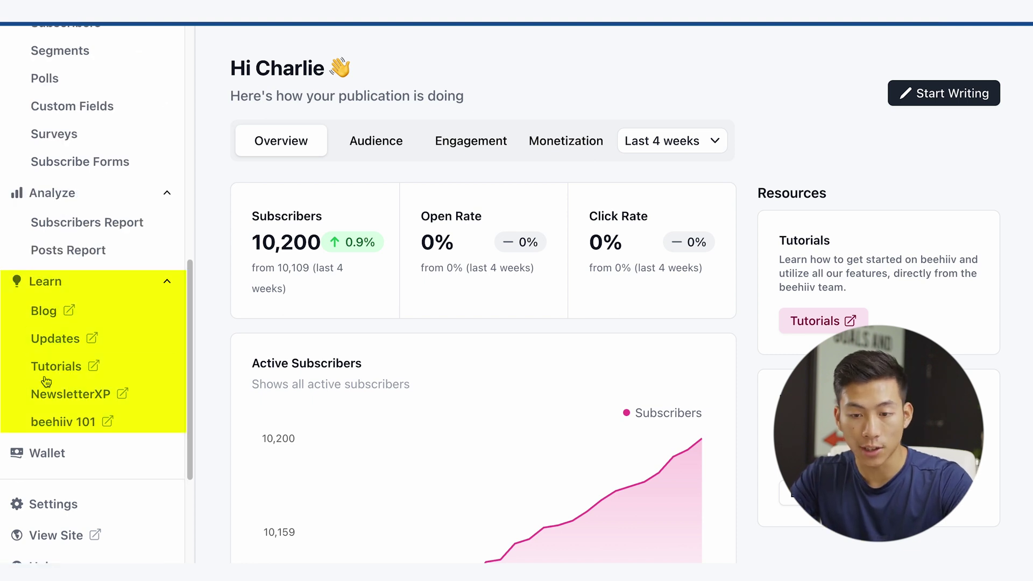